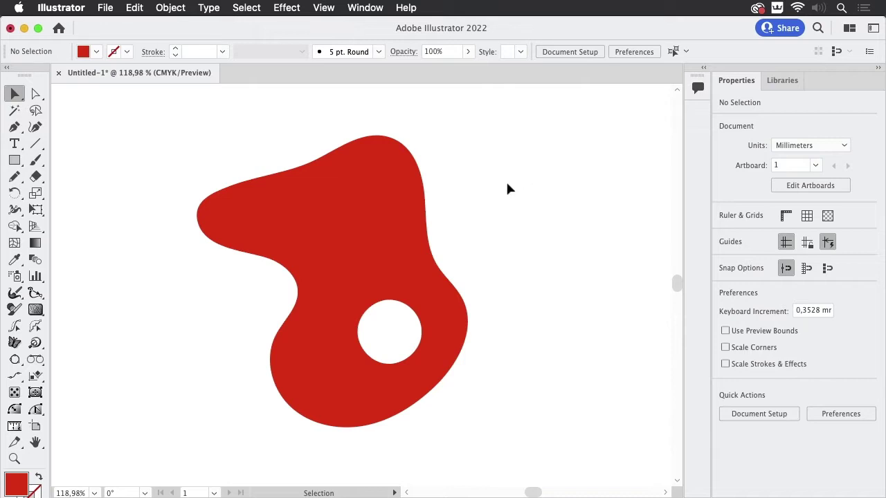
Apply a light blue stroke to the first red compound shape
left_click(317, 243)
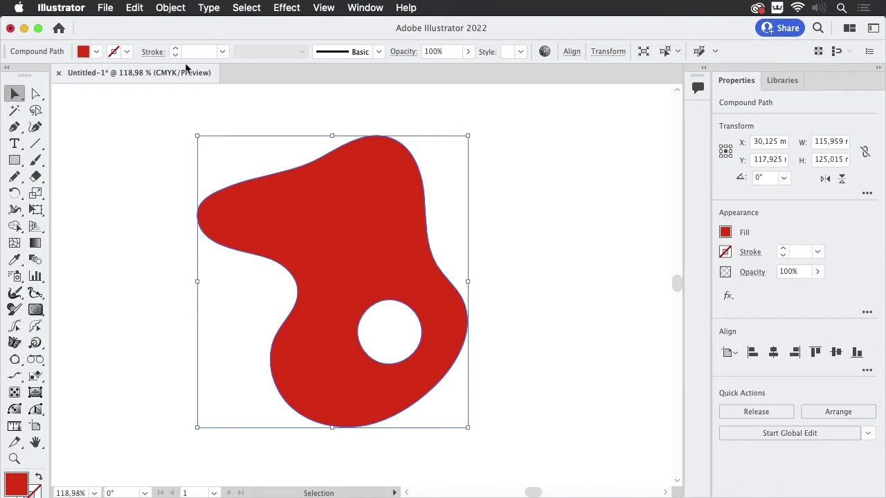
left_click(127, 54)
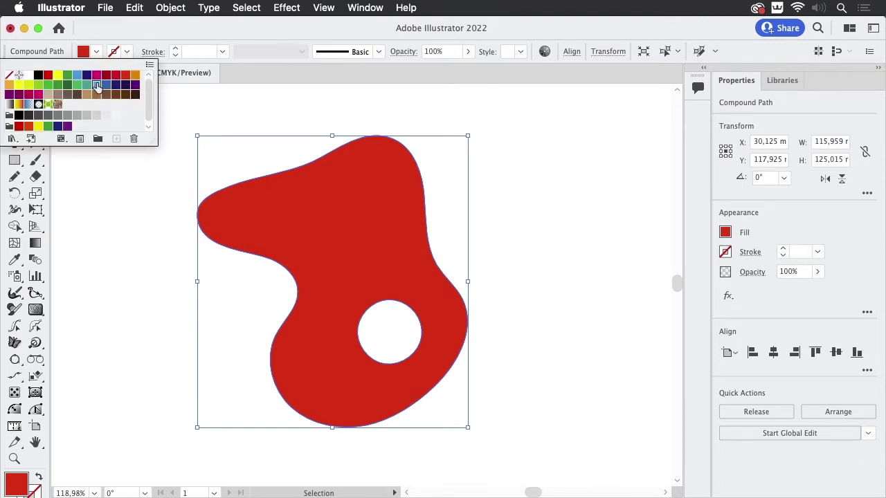
left_click(96, 84)
Increase the stroke weight of the first shape to 130 pt
left_click(176, 49)
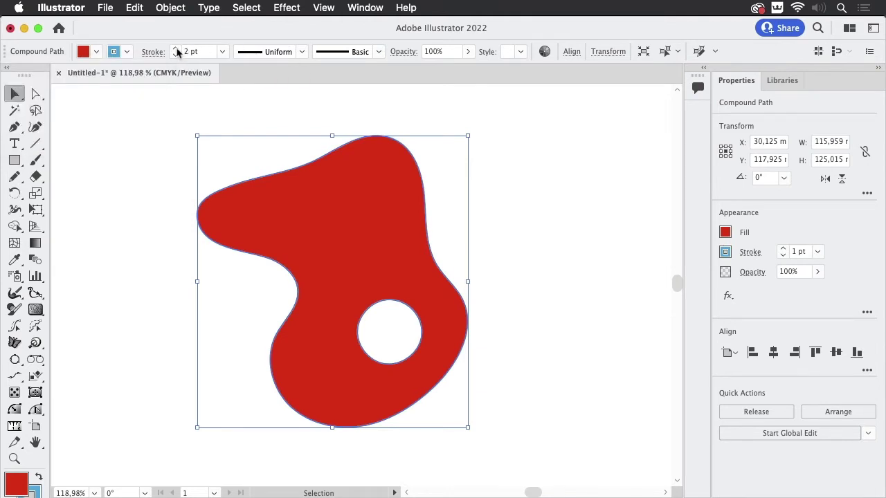
left_click(176, 49)
left_click(176, 48)
left_click(176, 49)
left_click(176, 48)
left_click(176, 49)
left_click(175, 48)
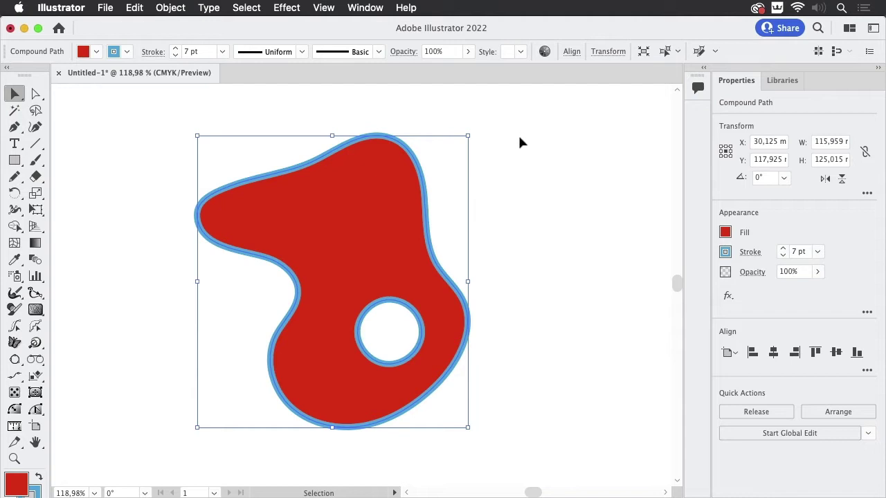
left_click(175, 49)
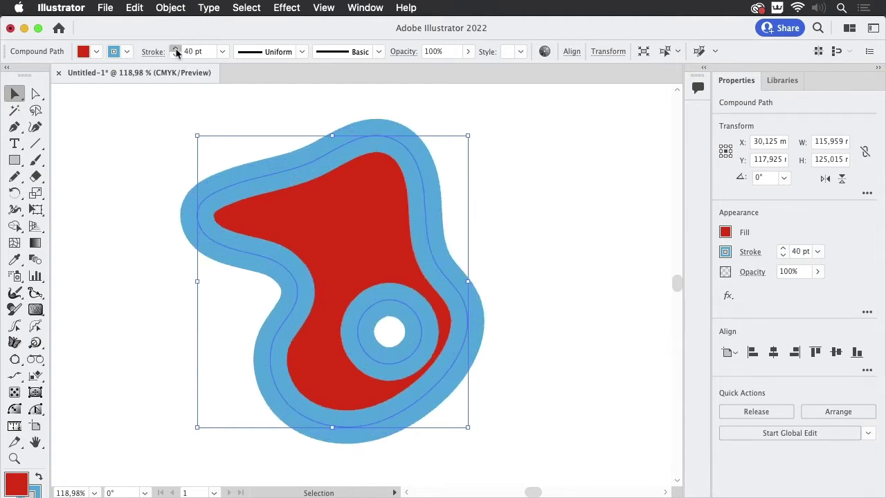
left_click_drag(175, 48, 176, 48)
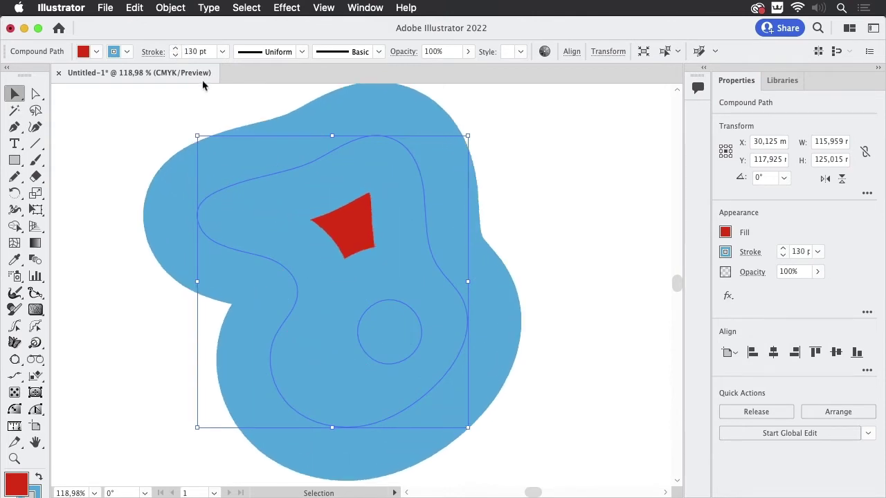
Align the first shape's stroke to the inside of its path and deselect the shape
left_click(154, 53)
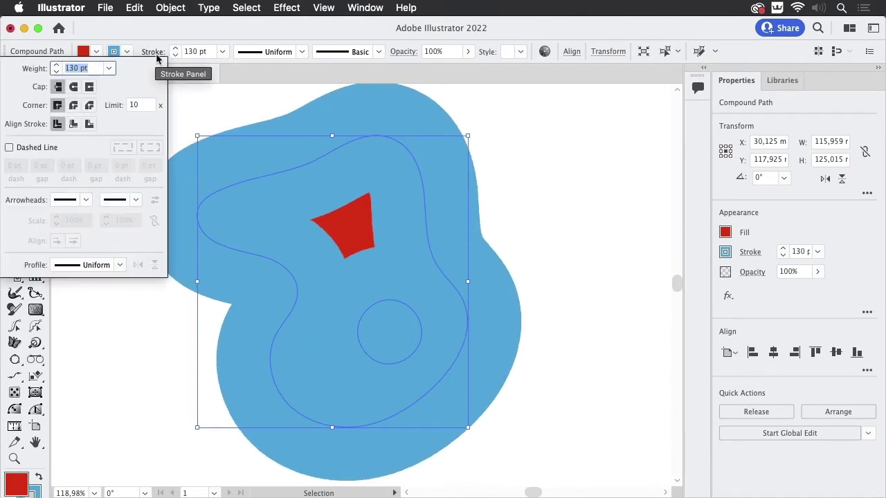
left_click(73, 124)
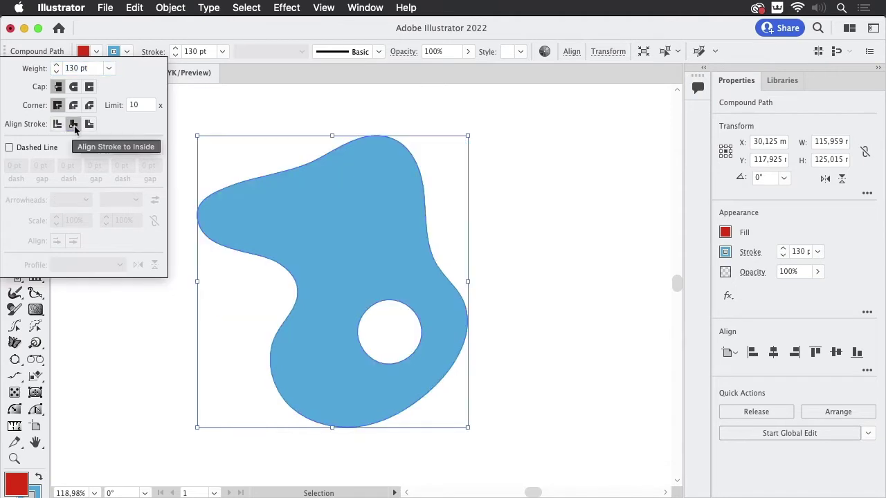
left_click(558, 244)
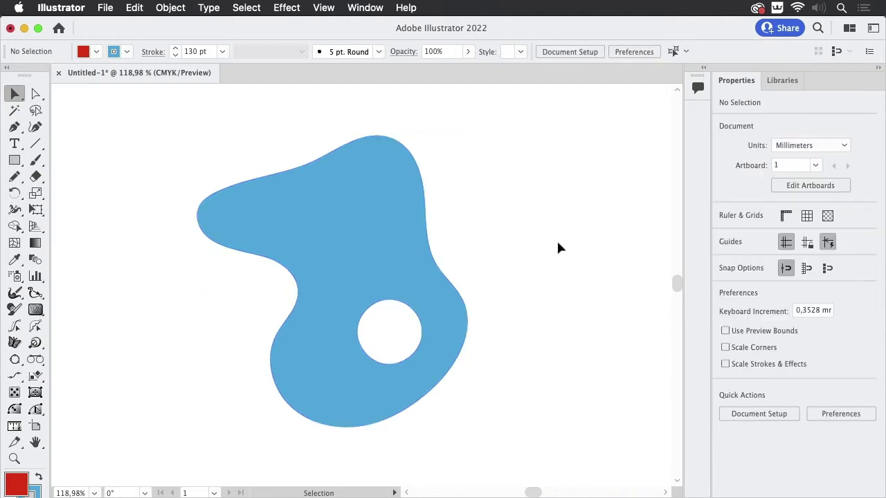
Select the second red compound shape and display its full Appearance attributes next to it
key("space")
left_click_drag(574, 254, 582, 222)
key("space")
left_click_drag(558, 192, 202, 235)
left_click(449, 273)
key("space")
left_click_drag(448, 272, 379, 270)
left_click(367, 10)
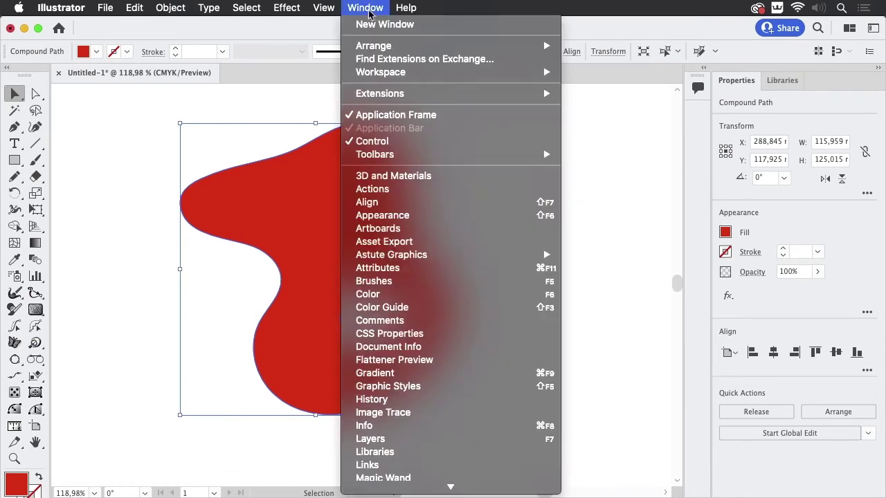
left_click(439, 217)
left_click_drag(604, 252, 527, 136)
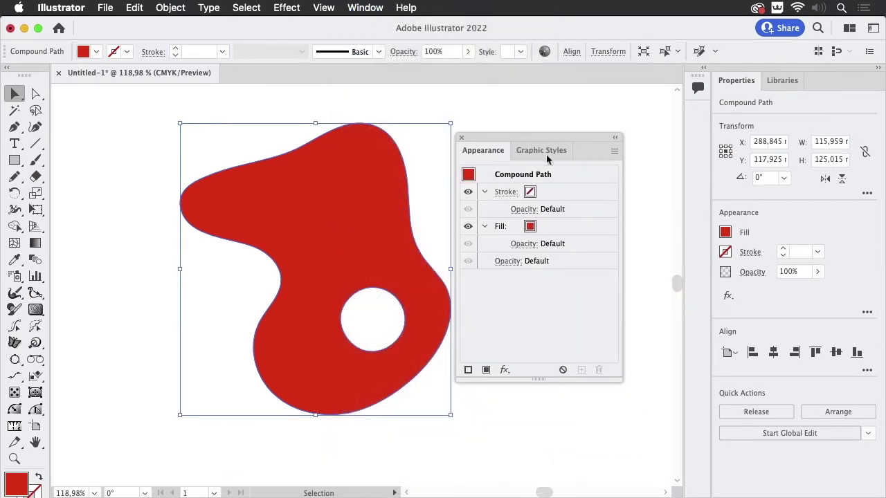
Add a second fill above the shape's red fill, color it light blue, and deselect the shape
left_click(561, 226)
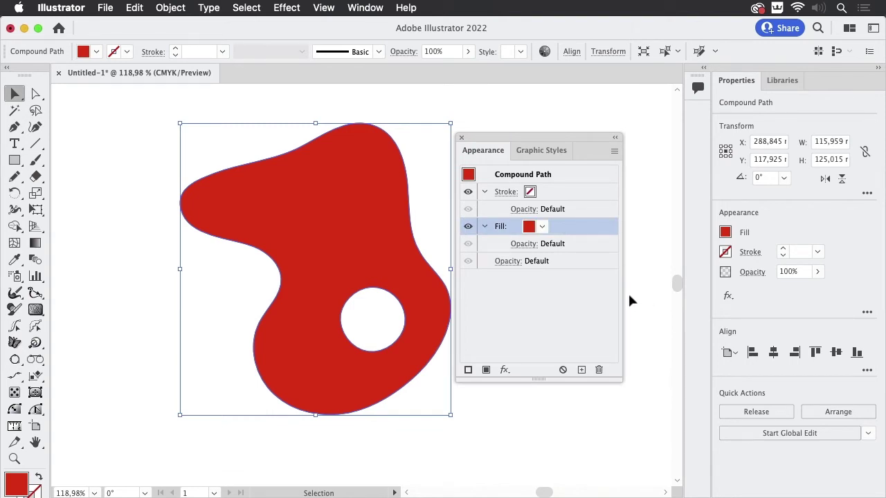
left_click(486, 371)
left_click(542, 227)
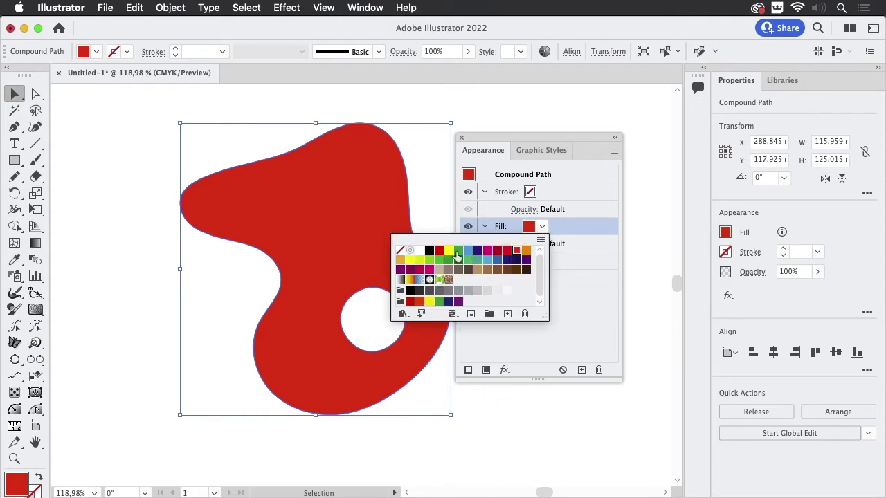
left_click(485, 263)
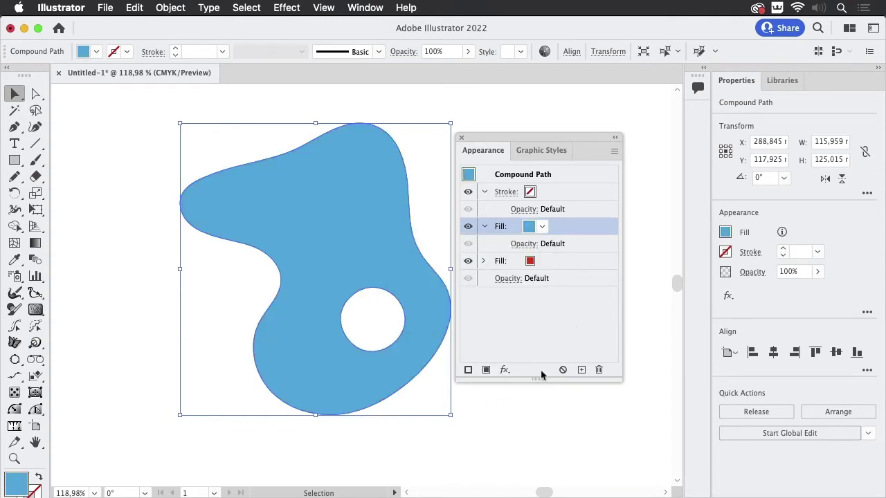
left_click(569, 448)
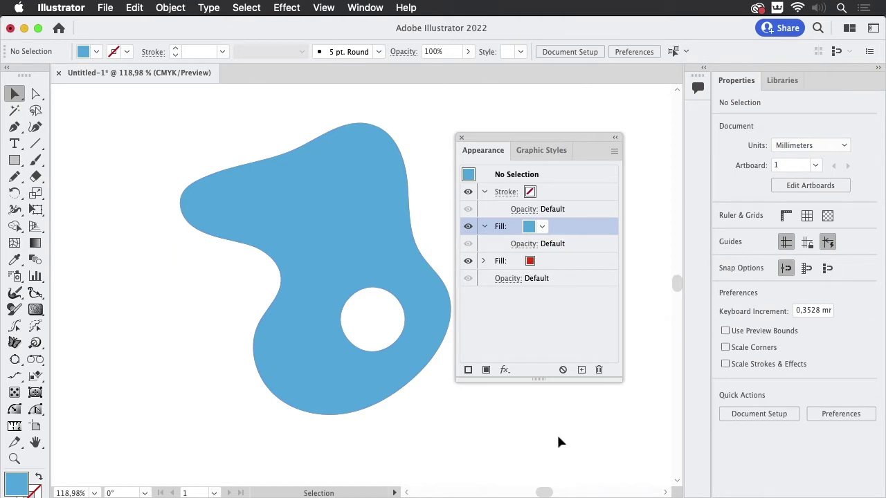
Adjust the third red shape's color balance to Cyan 44%, Magenta -69% and Yellow 94%, previewing the result and applying it
key("space")
left_click_drag(593, 428, 248, 404)
left_click_drag(351, 376, 233, 397)
left_click(303, 238)
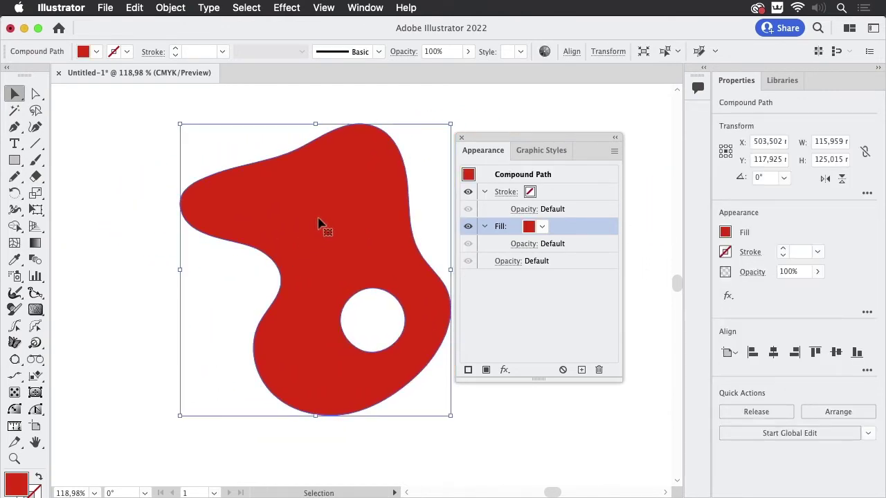
left_click_drag(502, 139, 552, 134)
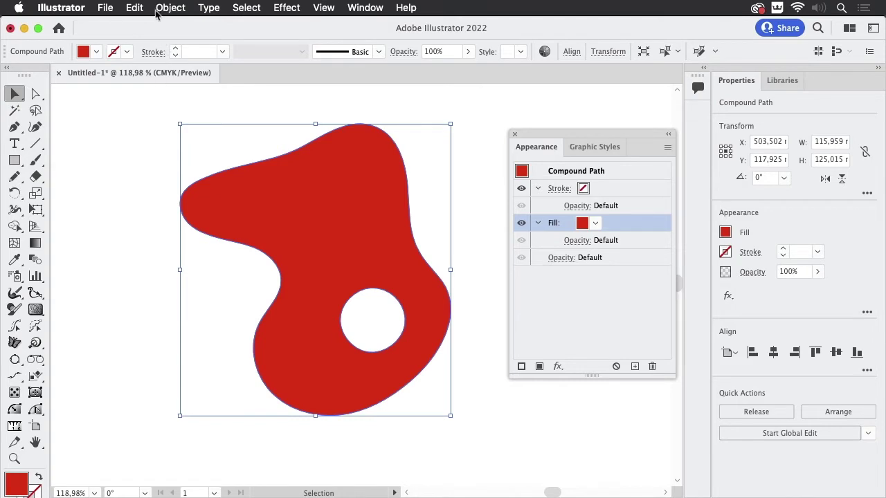
left_click(134, 8)
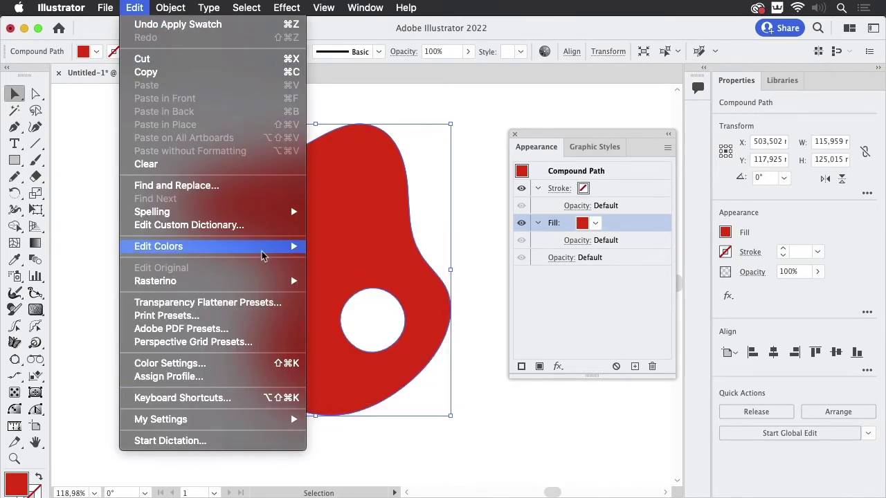
mouse_move(262, 256)
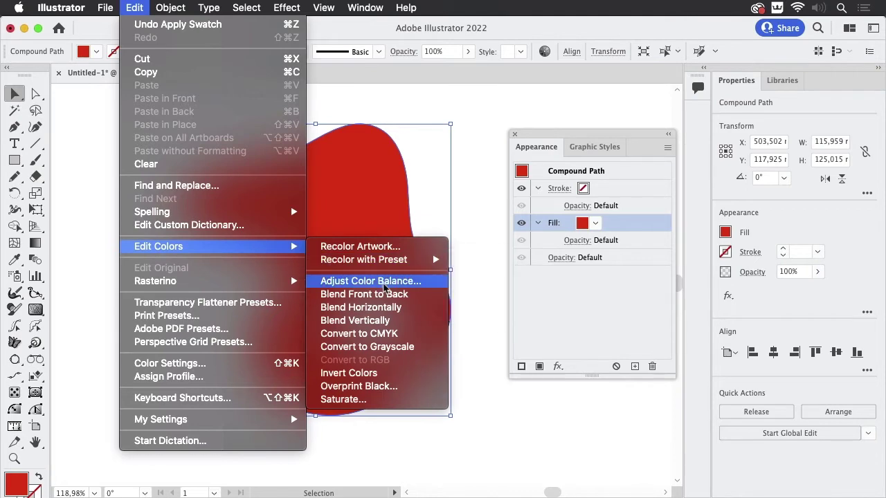
left_click(370, 281)
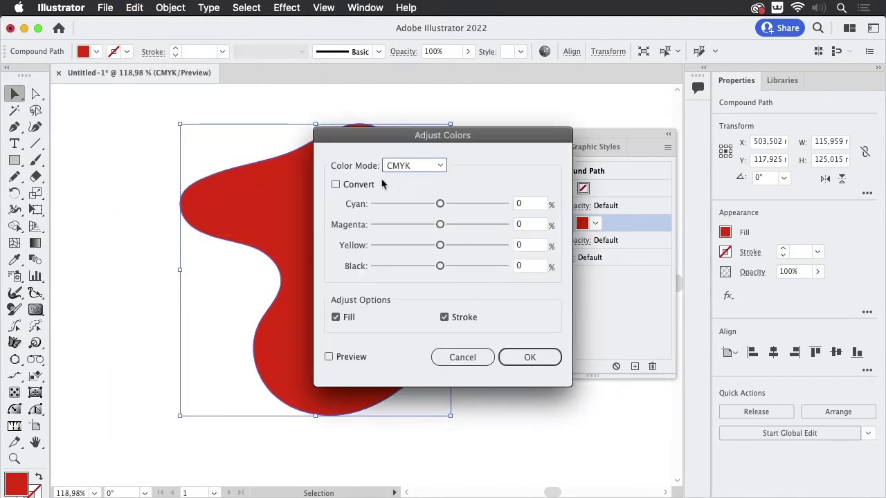
left_click_drag(441, 203, 394, 225)
left_click(350, 357)
left_click_drag(440, 245, 502, 266)
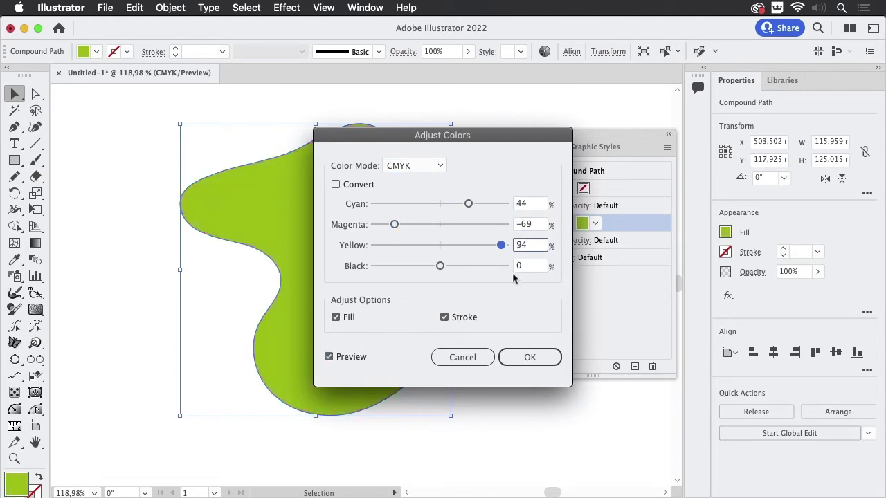
left_click(544, 358)
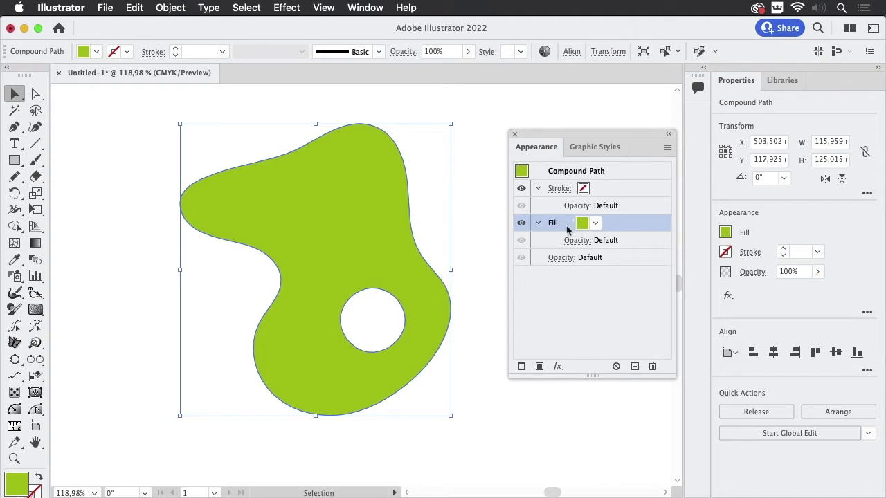
left_click(477, 262)
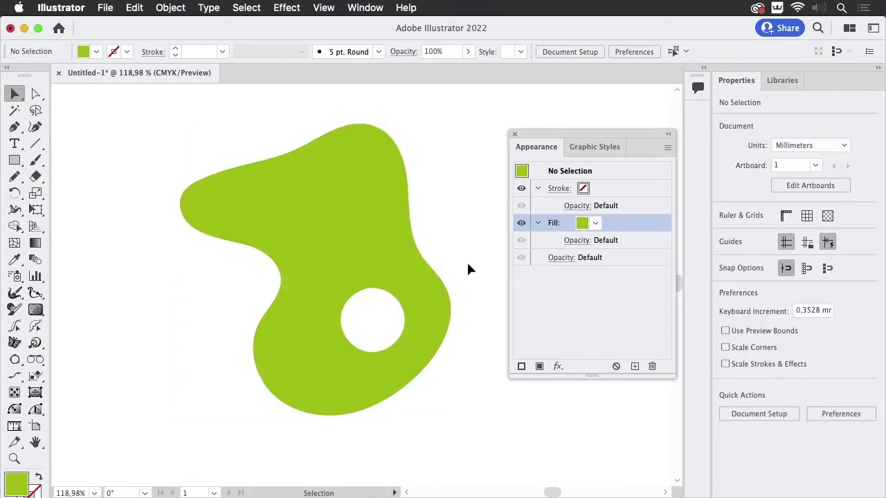
Duplicate the fourth red compound shape, placing the copy to the right of the original
key("space")
left_click_drag(467, 247, 69, 235)
key("space")
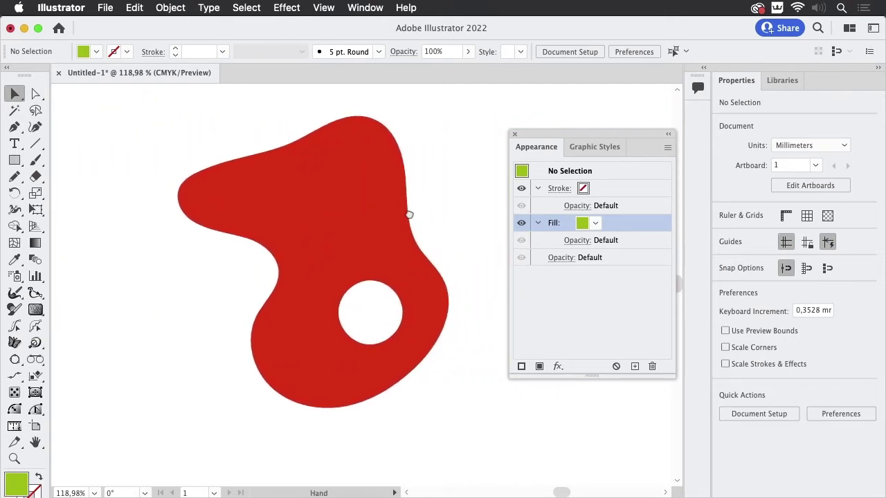
left_click_drag(408, 212, 362, 210)
left_click_drag(559, 135, 616, 114)
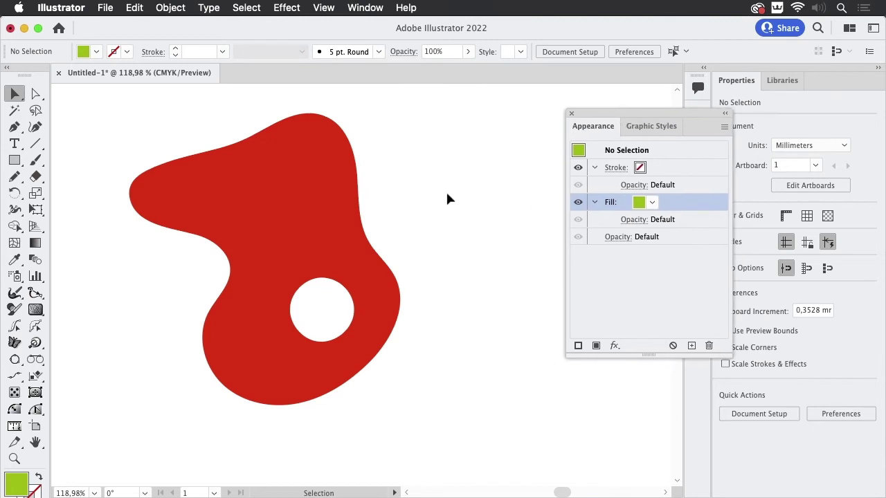
scroll(415, 180, "down", 2)
key("space")
left_click_drag(457, 193, 298, 174)
key("space")
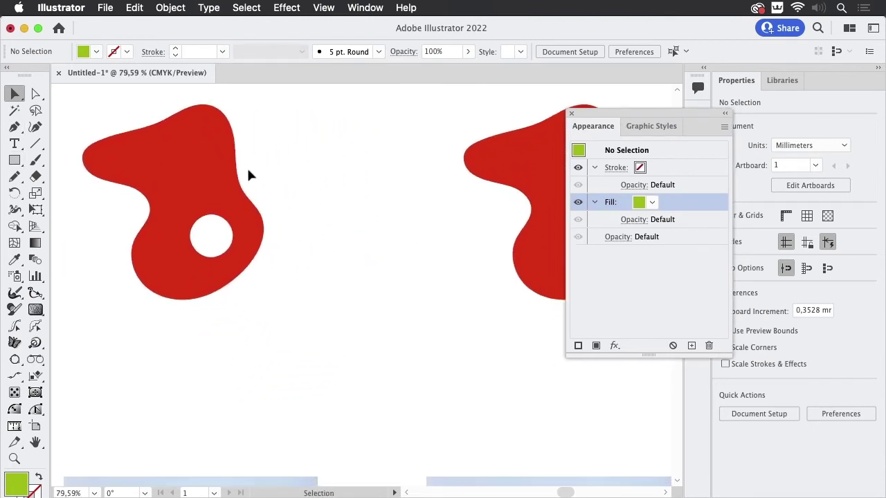
left_click_drag(160, 167, 479, 173)
left_click(288, 181)
Draw a rectangle about 137 × 156 mm overlapping the lower left of the fourth red shape and fill it yellow-green
key("space")
left_click_drag(287, 208, 366, 263)
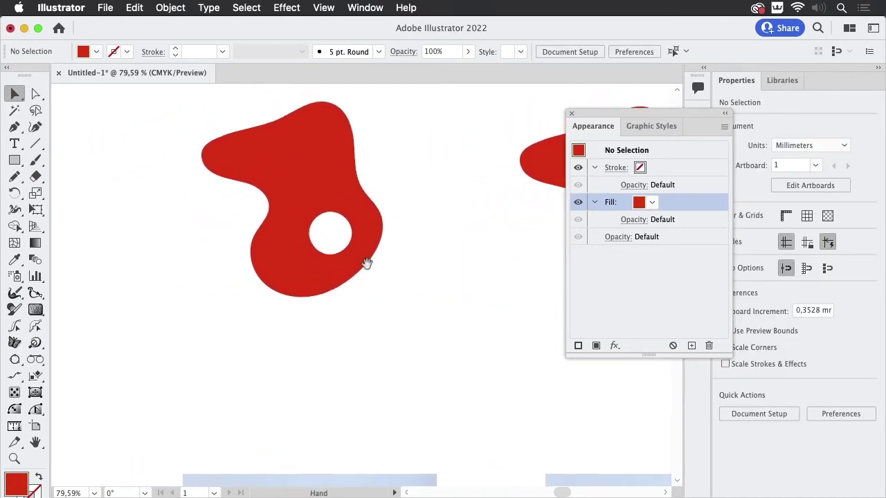
left_click(15, 159)
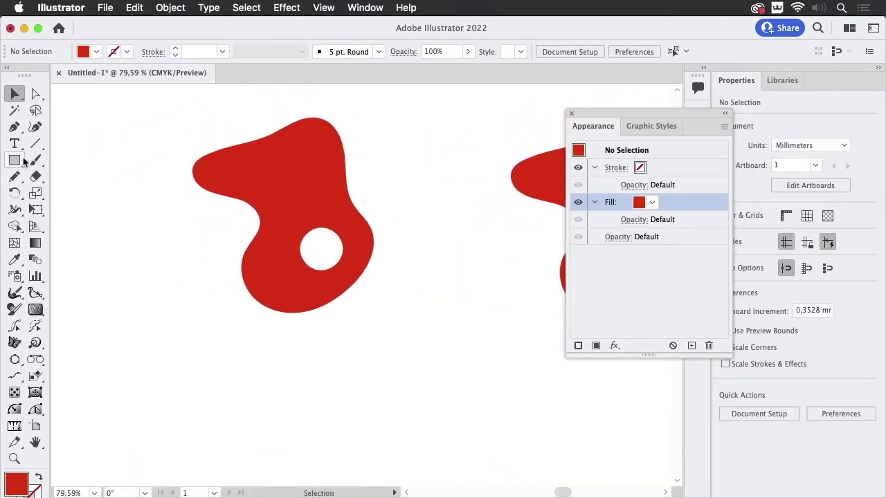
key("space")
left_click_drag(239, 319, 282, 299)
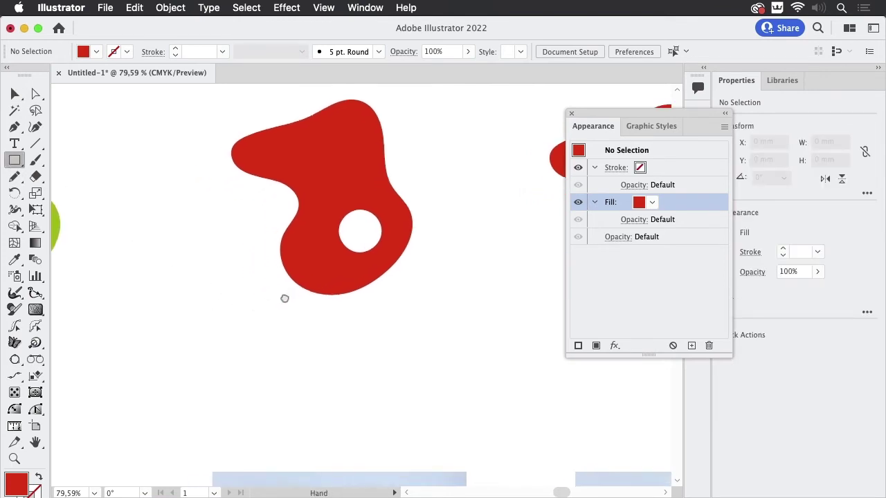
left_click_drag(109, 207, 322, 452)
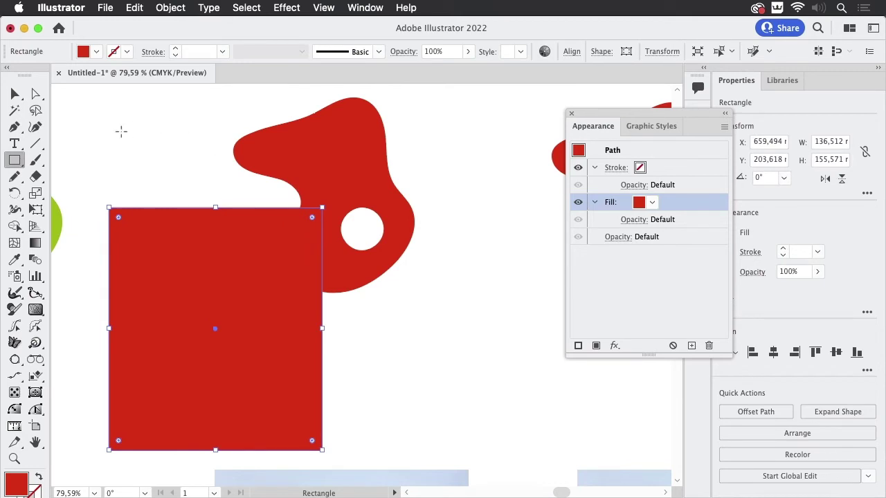
left_click(97, 52)
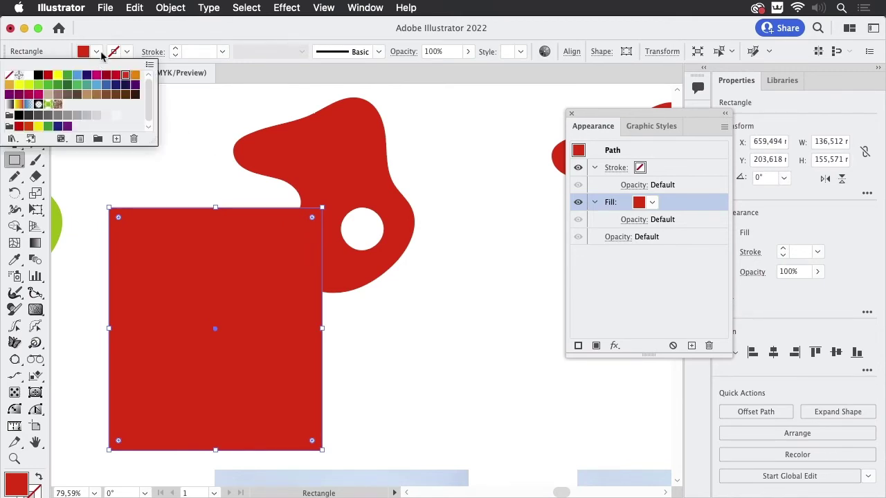
left_click(28, 84)
left_click(16, 93)
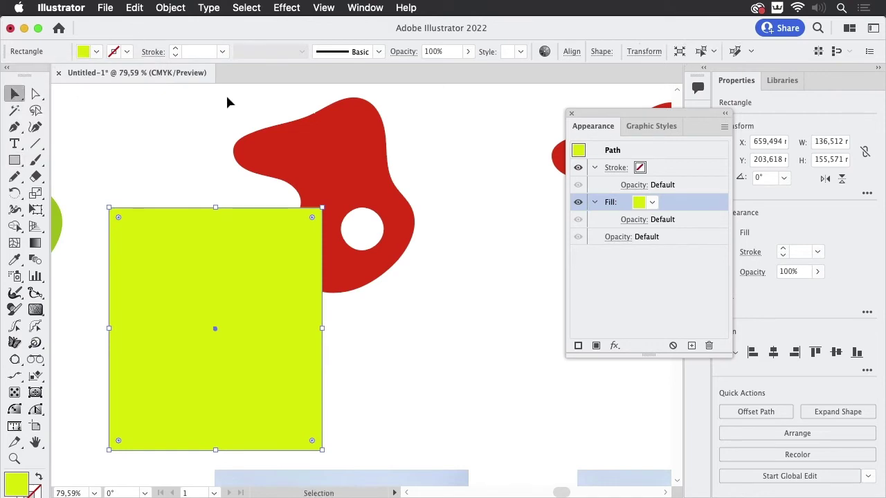
Bring the fourth red compound shape to the front and move it onto the yellow-green rectangle
left_click(346, 151)
right_click(346, 150)
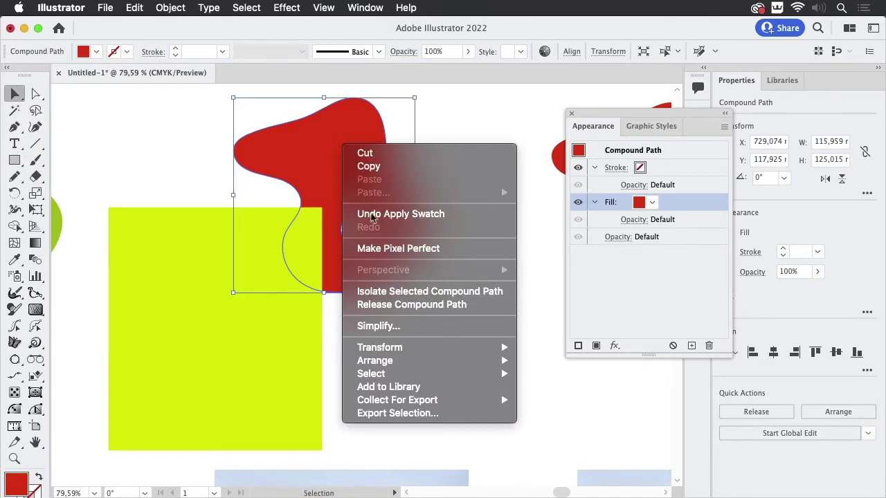
mouse_move(435, 361)
left_click(536, 363)
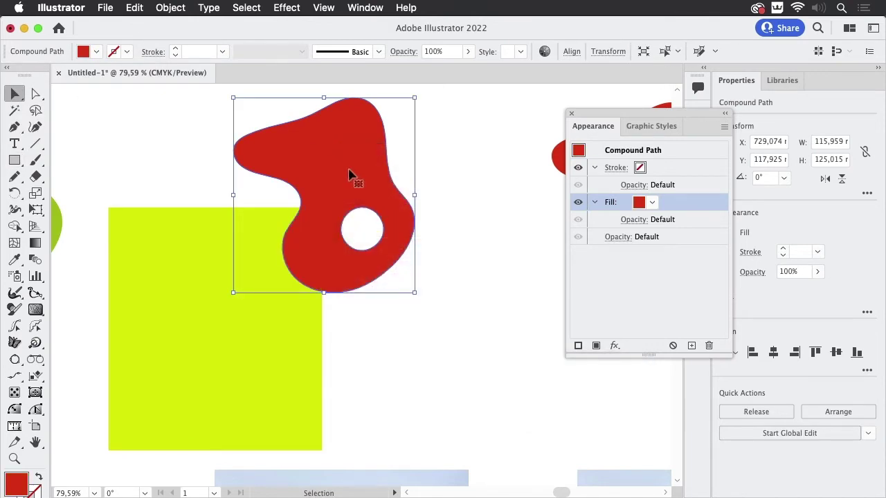
left_click_drag(351, 174, 230, 303)
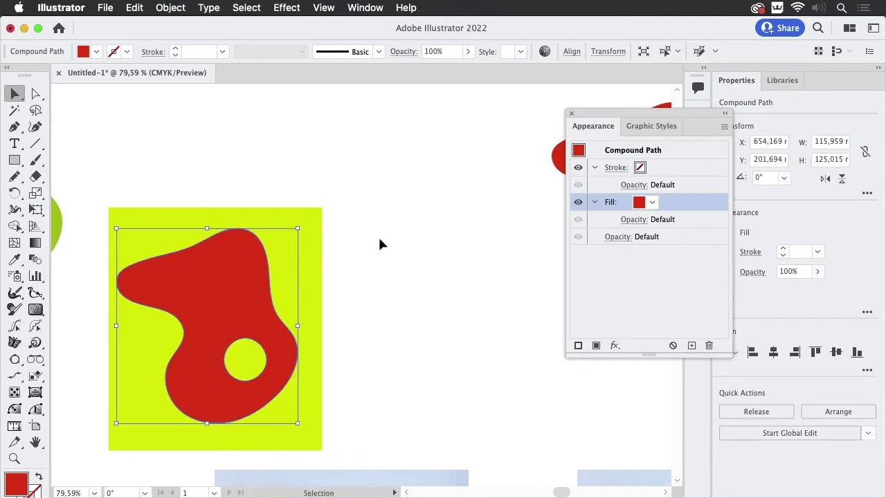
Select the yellow-green rectangle and the red compound shape on it, and make a clipping mask from them
left_click_drag(381, 243, 317, 217)
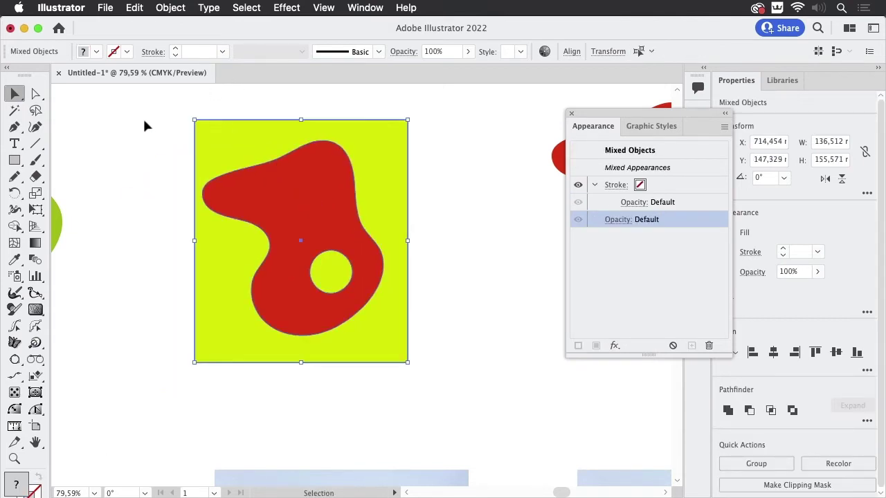
left_click(170, 8)
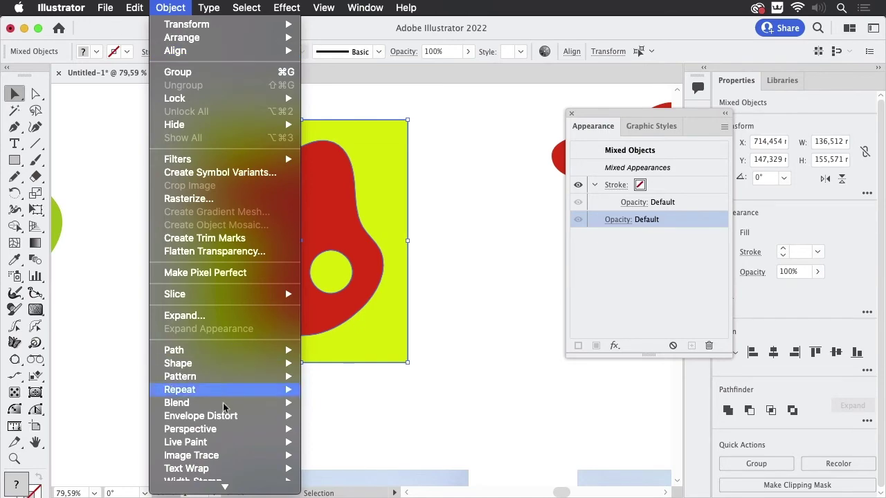
scroll(226, 408, "down", 4)
mouse_move(219, 443)
mouse_move(223, 425)
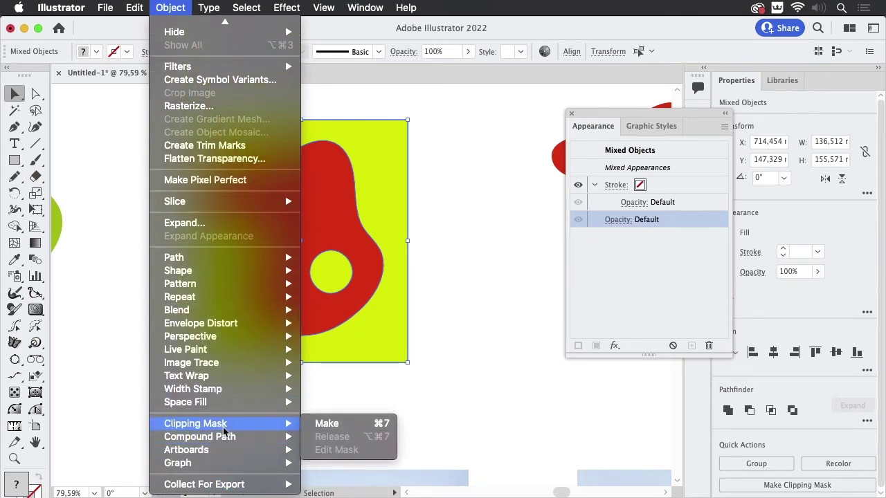
left_click(327, 424)
left_click(455, 370)
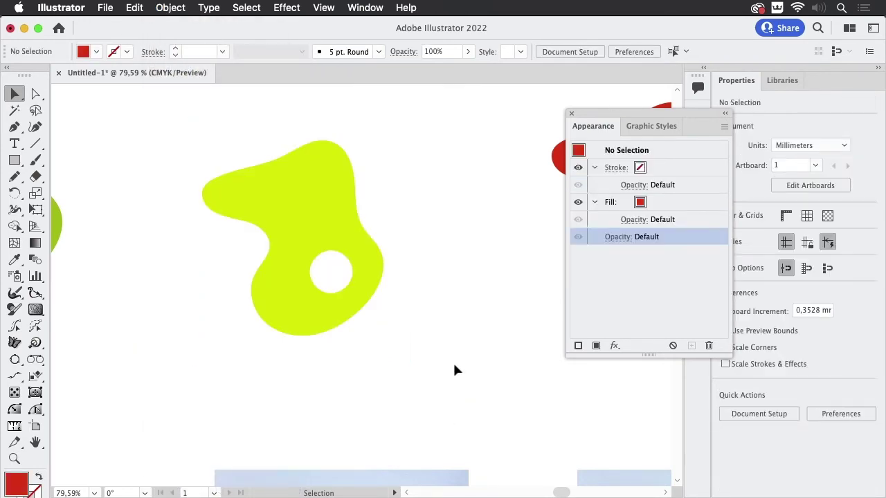
Bring the next red compound shape to the front and place it over the flower in the first rose photo
scroll(415, 305, "down", 3)
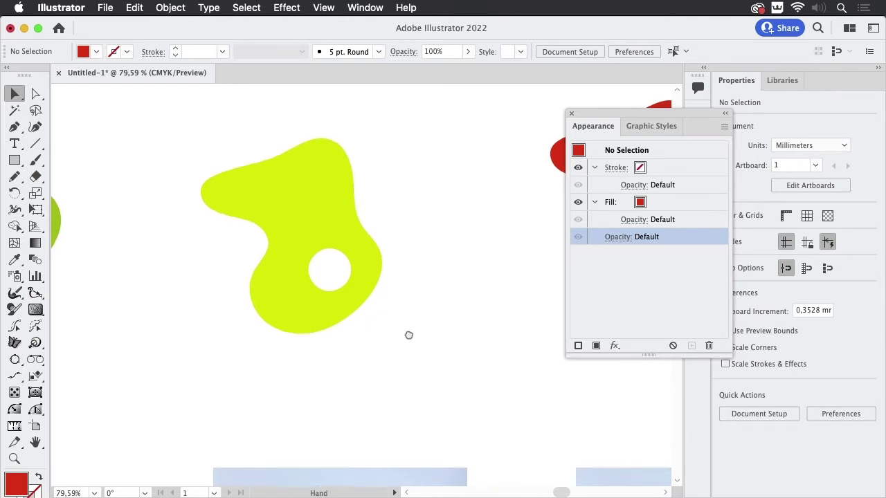
left_click_drag(539, 133, 291, 315)
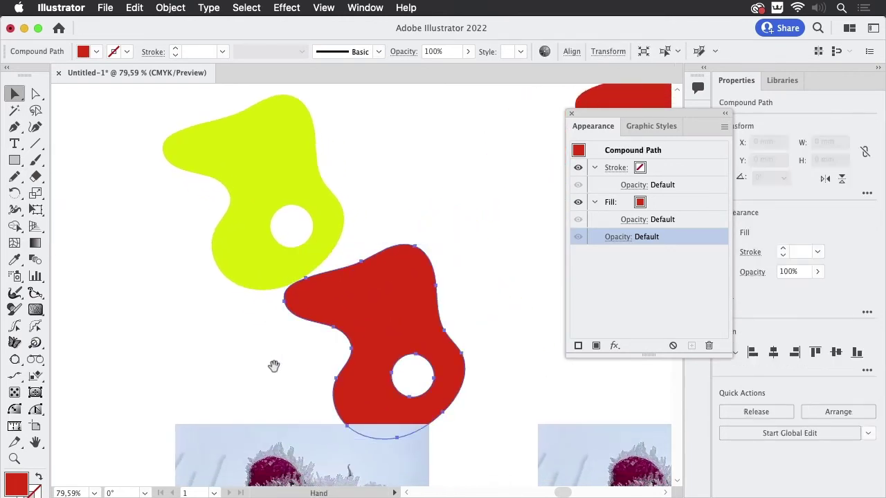
scroll(323, 261, "down", 5)
left_click_drag(475, 163, 411, 174)
right_click(401, 173)
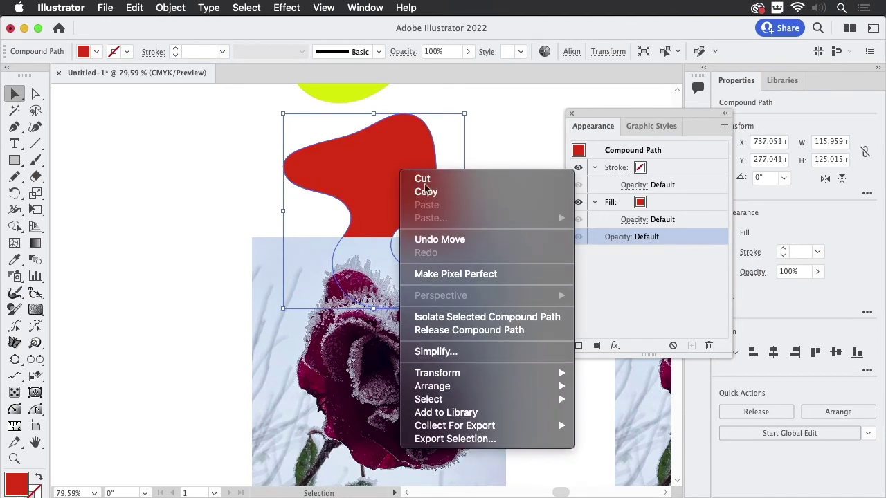
mouse_move(504, 393)
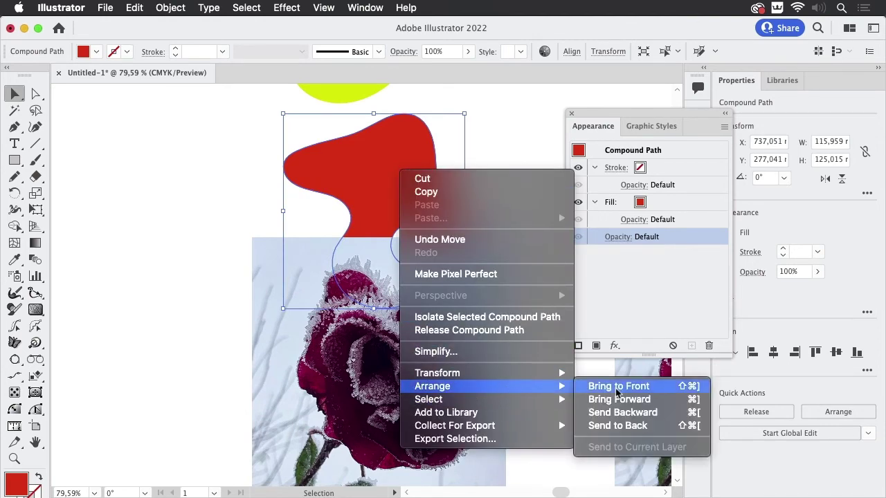
left_click(617, 385)
left_click_drag(388, 181, 439, 382)
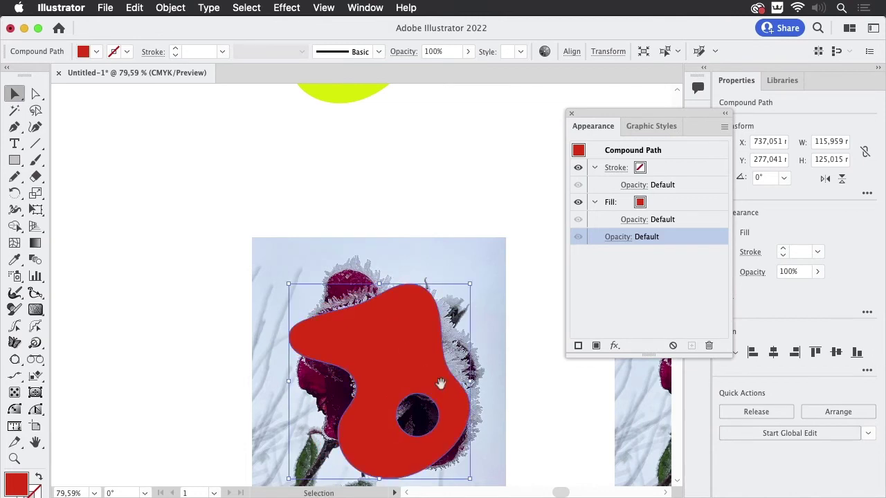
Copy the red shape to the left of the rose photo and clip the photo with the original shape
scroll(439, 381, "down", 5)
left_click_drag(461, 286, 154, 277)
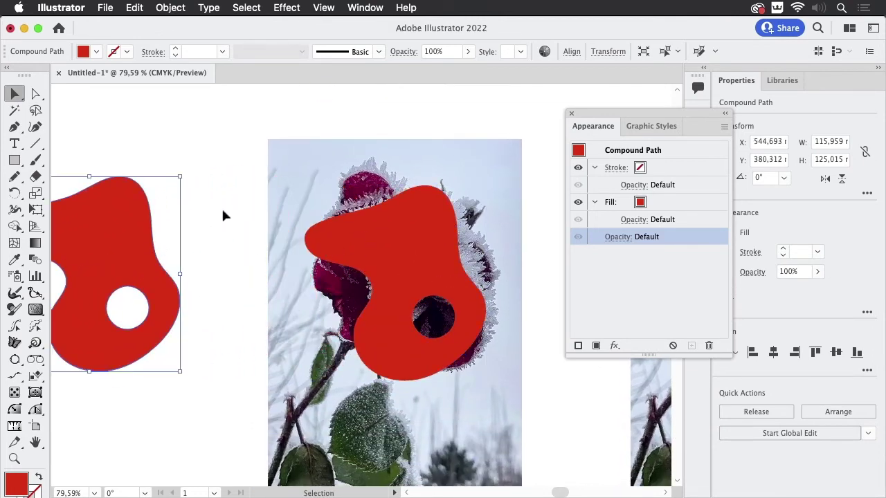
left_click_drag(221, 207, 450, 264)
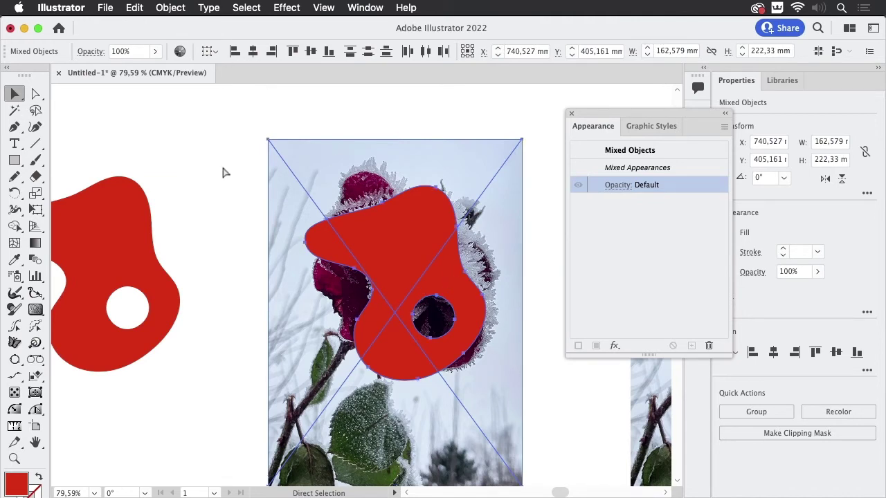
key("super+7")
left_click(304, 154)
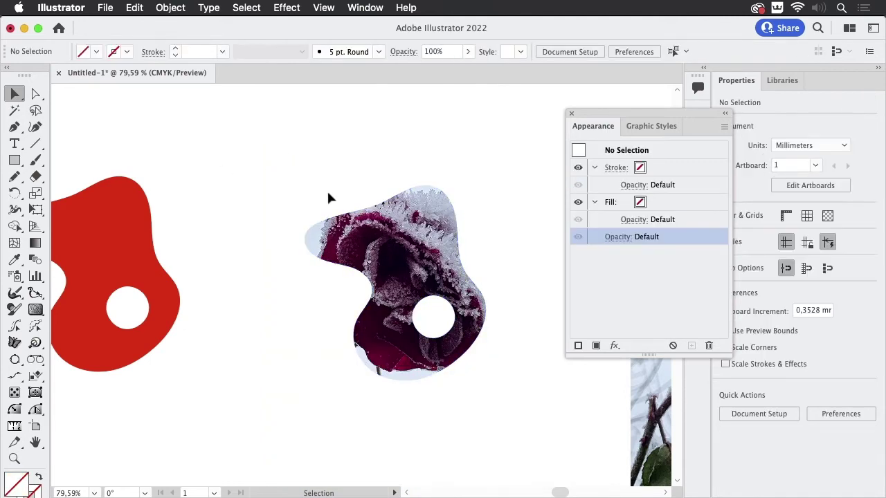
Move the red copy slightly up and to the right, and switch to Draw Inside mode with it selected
left_click_drag(255, 275, 413, 254)
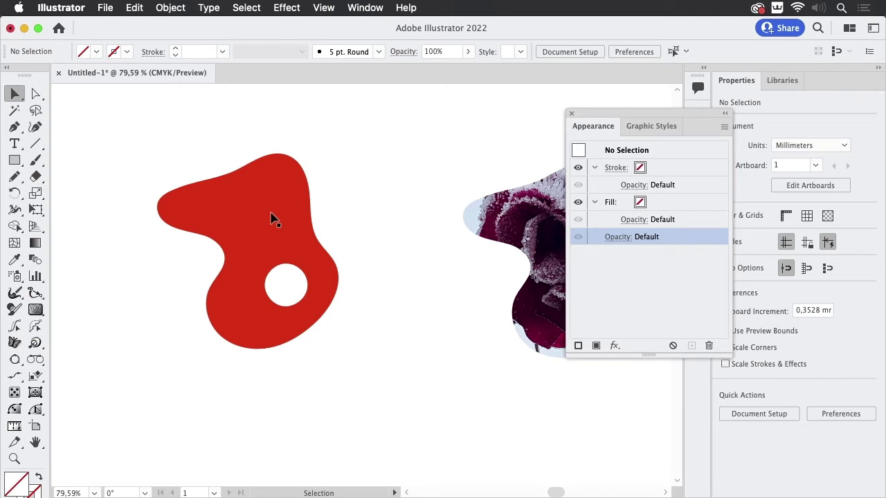
left_click_drag(274, 218, 307, 204)
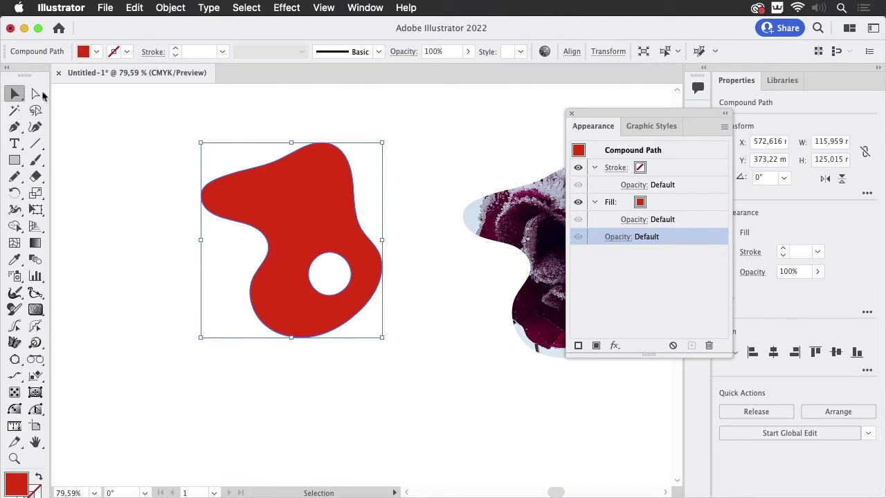
left_click_drag(25, 77, 95, 22)
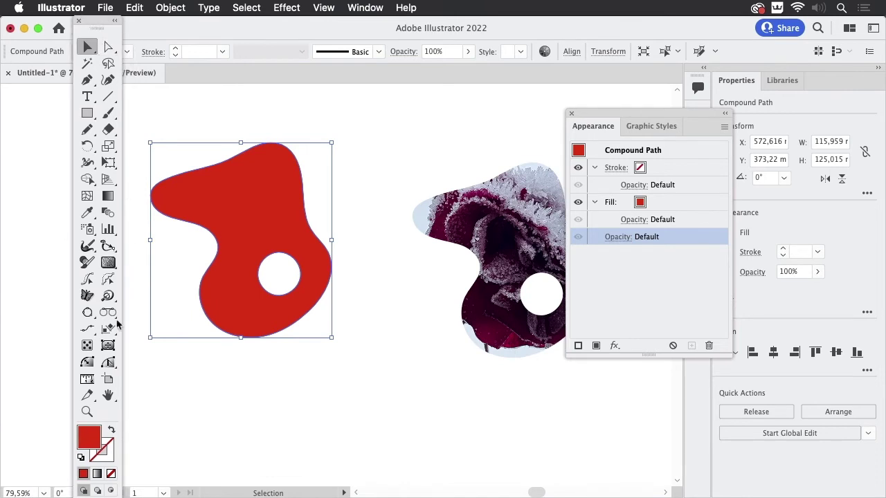
left_click(115, 490)
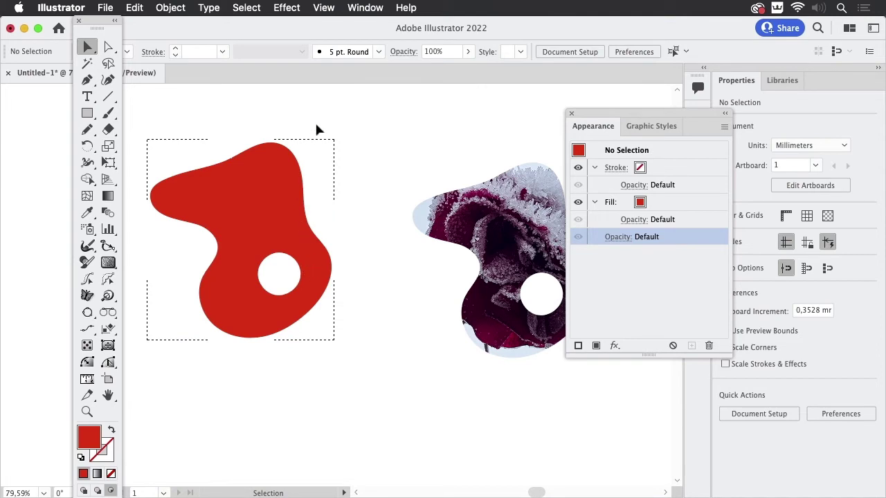
Draw a rectangle about 103 × 170 mm inside the red shape and fill it light blue
left_click(87, 112)
left_click_drag(177, 127, 338, 391)
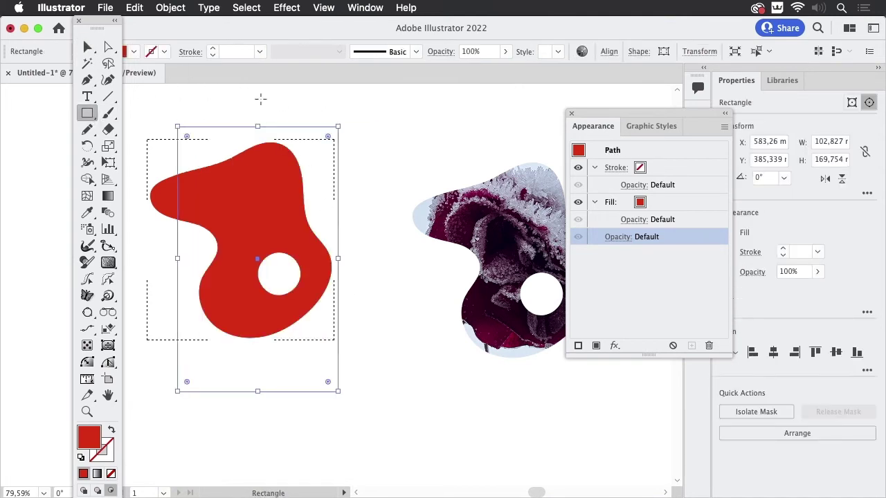
left_click(134, 51)
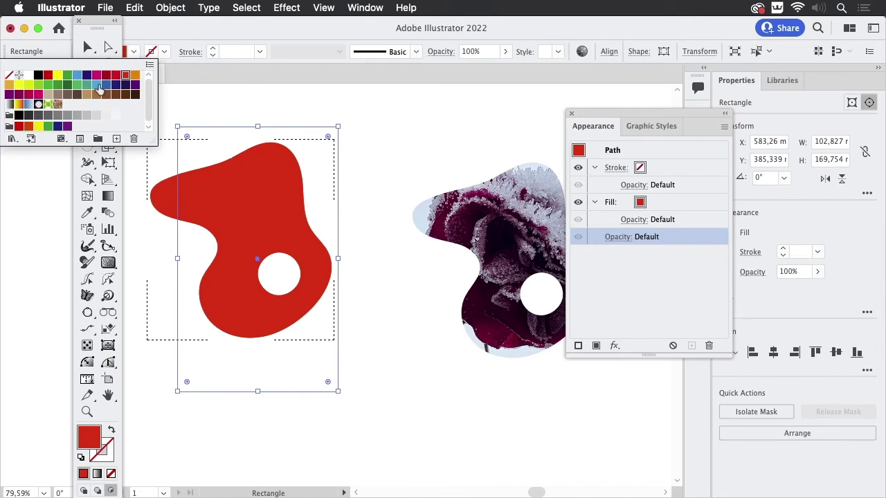
left_click(96, 85)
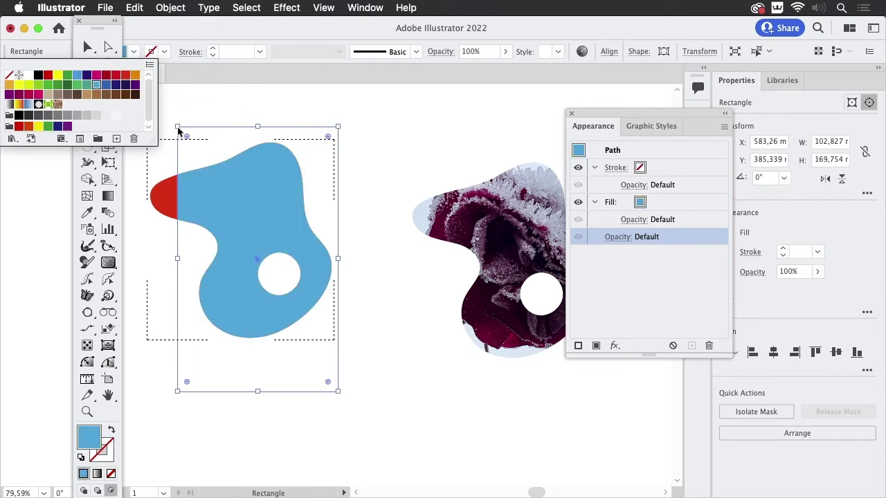
Enlarge the blue rectangle to about 131 × 179 mm to cover the whole shape, redock the toolbar and deselect
left_click_drag(178, 128, 133, 111)
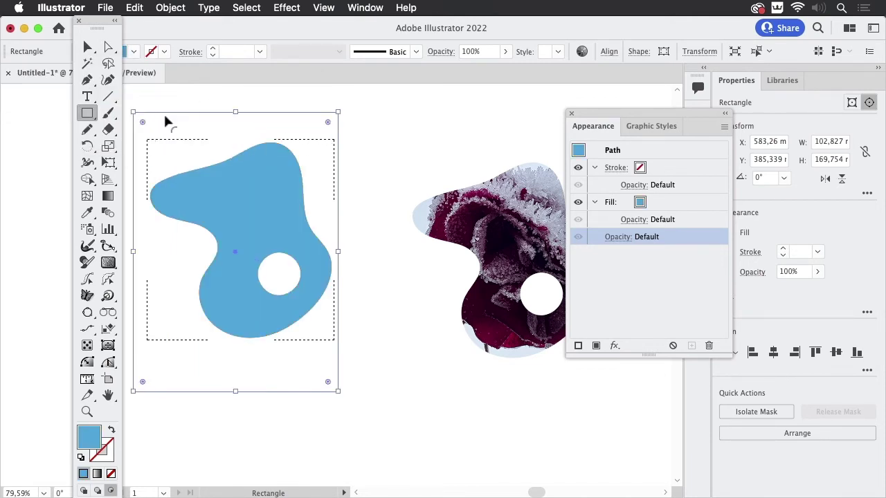
left_click(373, 130)
left_click(396, 289)
left_click_drag(105, 26, 7, 101)
left_click(15, 94)
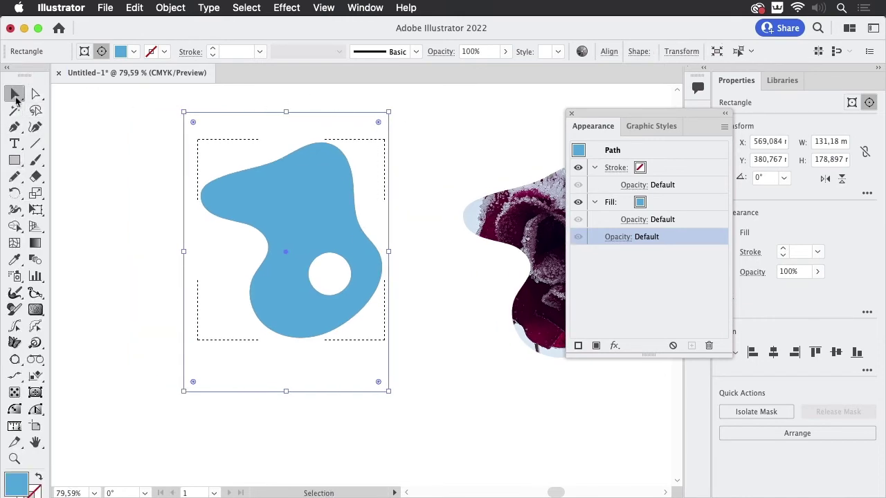
left_click(111, 126)
Place the second rose photo behind the nearby red compound shape, sent to back, and position the shape over the flower
left_click_drag(451, 167, 160, 336)
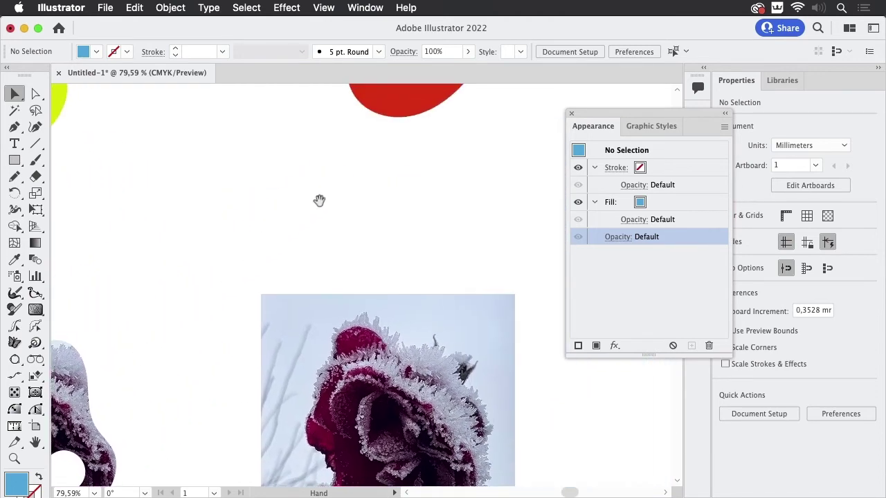
left_click_drag(321, 201, 273, 332)
left_click_drag(328, 165, 233, 214)
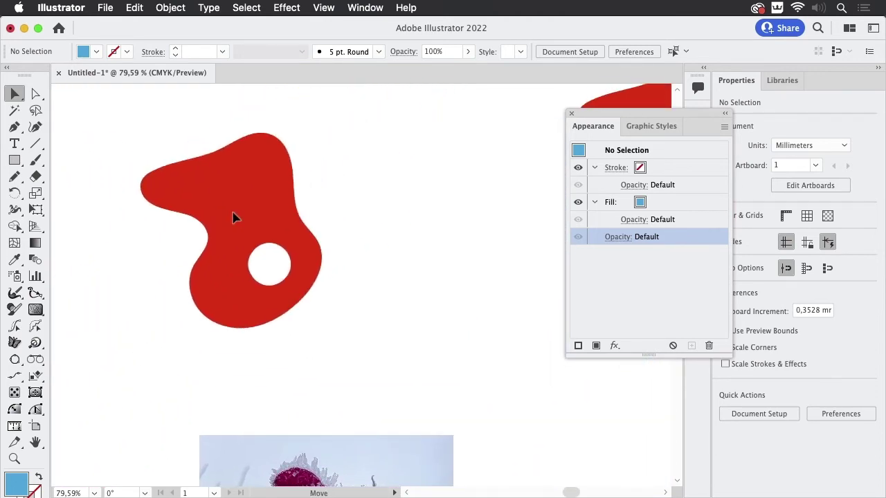
left_click_drag(297, 439, 267, 120)
right_click(290, 159)
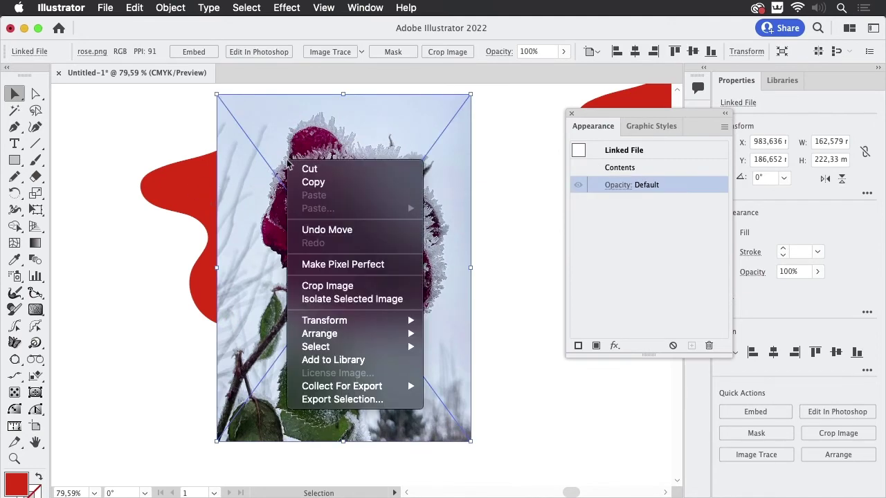
mouse_move(365, 337)
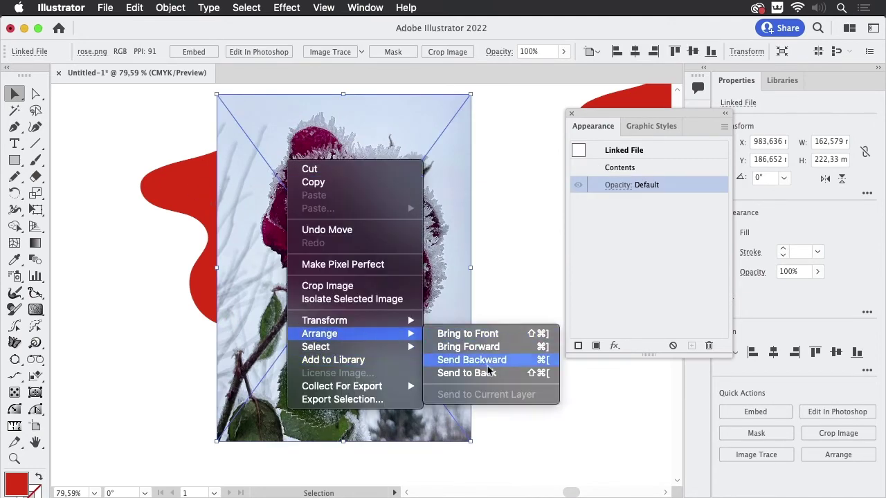
left_click(467, 373)
left_click_drag(182, 192, 277, 212)
Select the second rose photo and the red shape over it, and make an opacity mask from them
left_click_drag(182, 173, 339, 272)
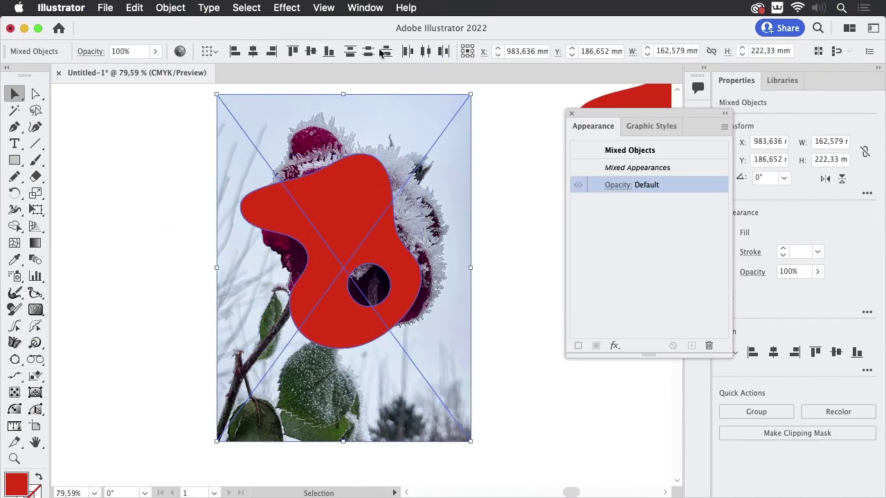
left_click(372, 8)
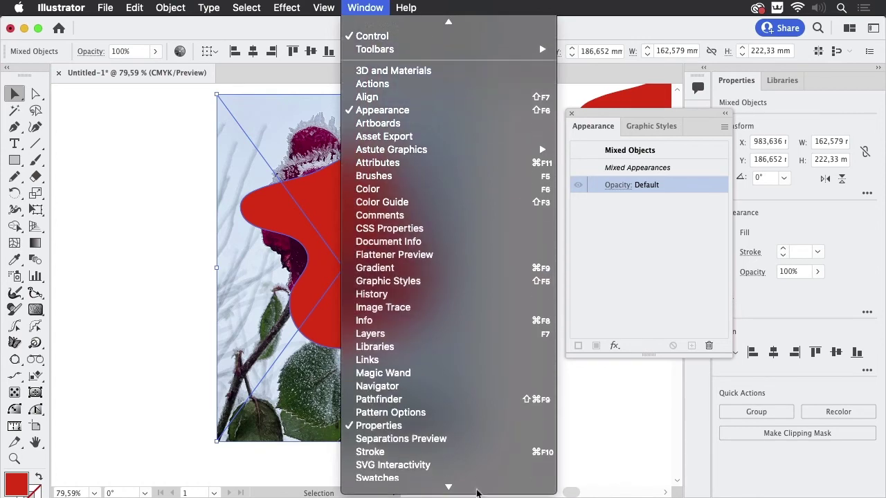
scroll(443, 466, "down", 3)
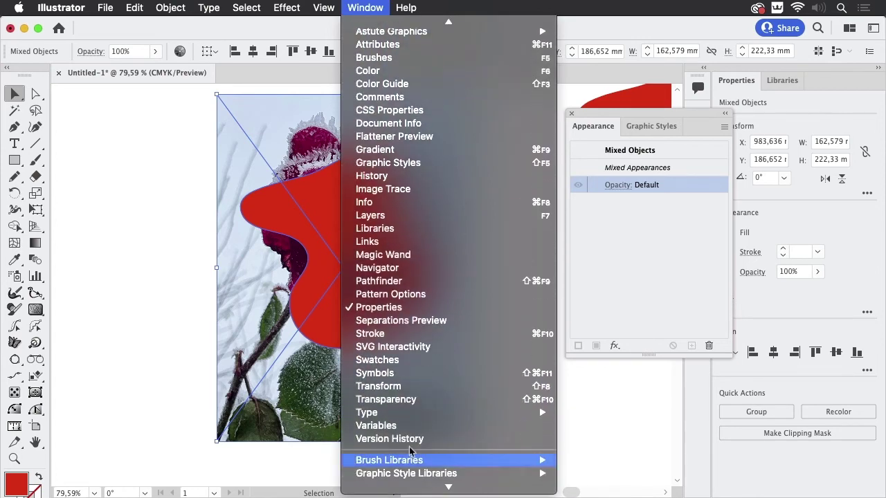
left_click(410, 403)
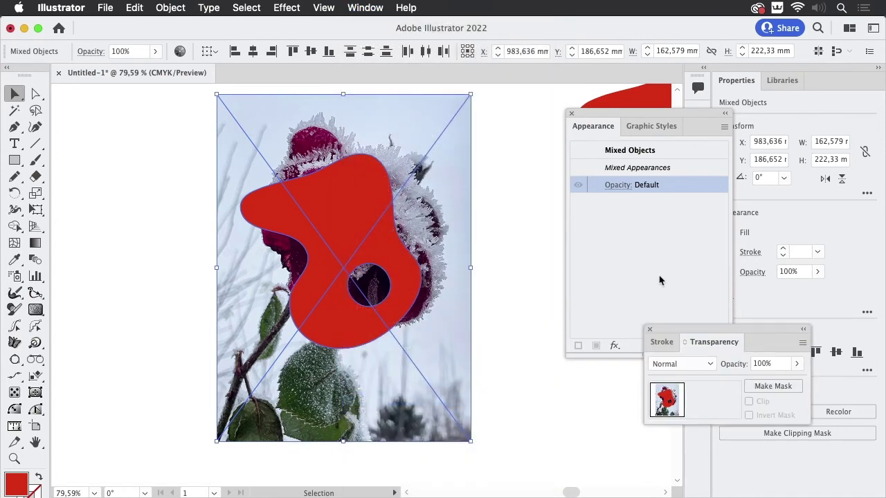
left_click_drag(725, 326, 428, 122)
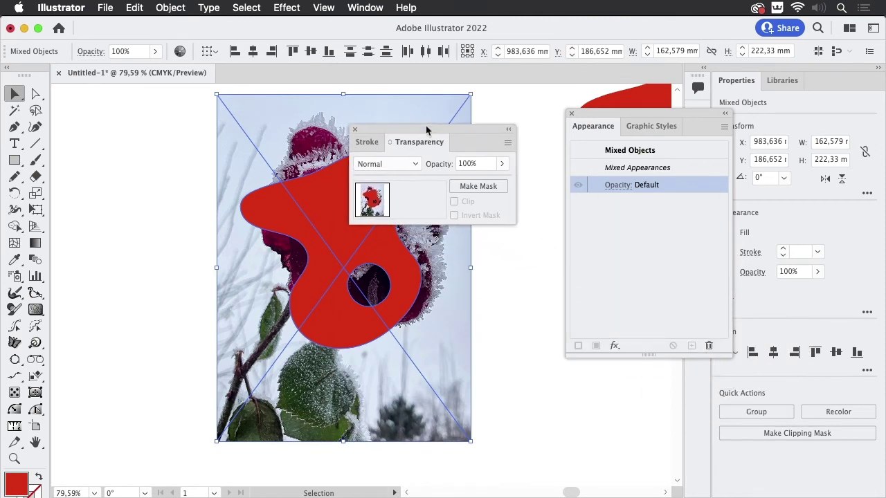
left_click(488, 186)
left_click(499, 313)
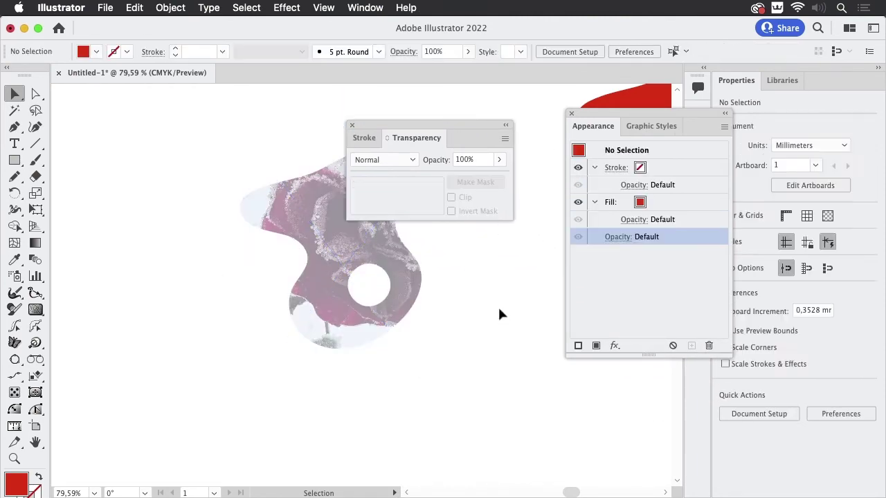
Move the Transparency panel clear of the opacity-masked rose artwork
left_click_drag(416, 125, 102, 212)
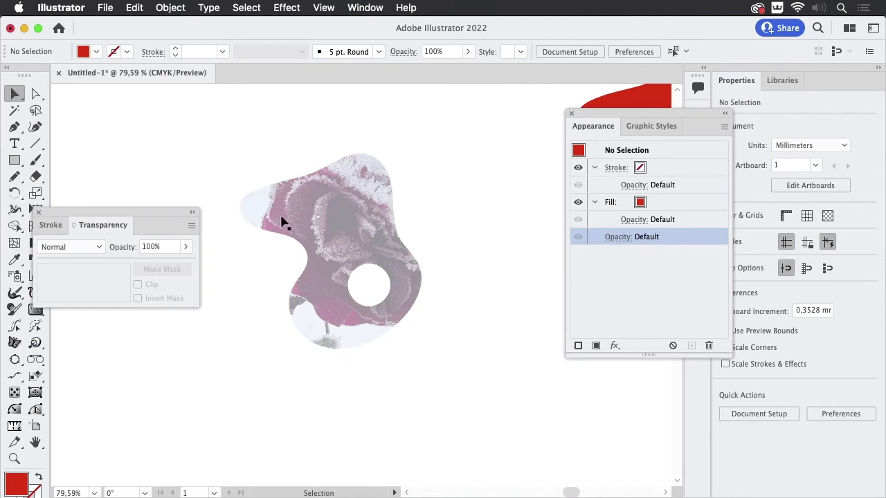
left_click_drag(166, 215, 243, 147)
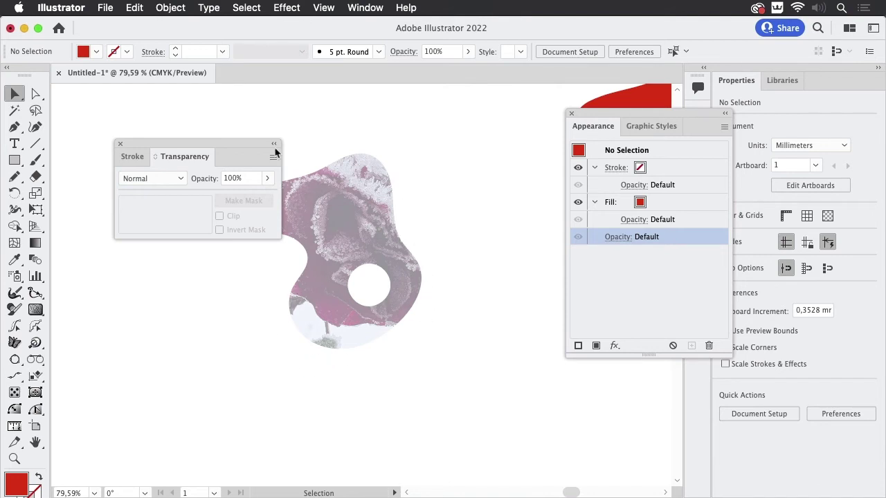
left_click_drag(254, 147, 219, 118)
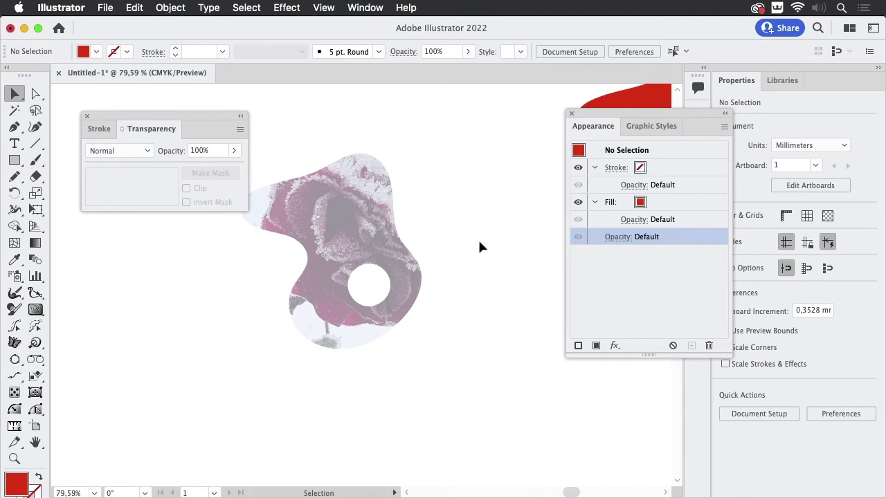
Select the masked rose photo, nudge it slightly sideways, keep the Transparency panel beside it to inspect the mask, and deselect
left_click(419, 212)
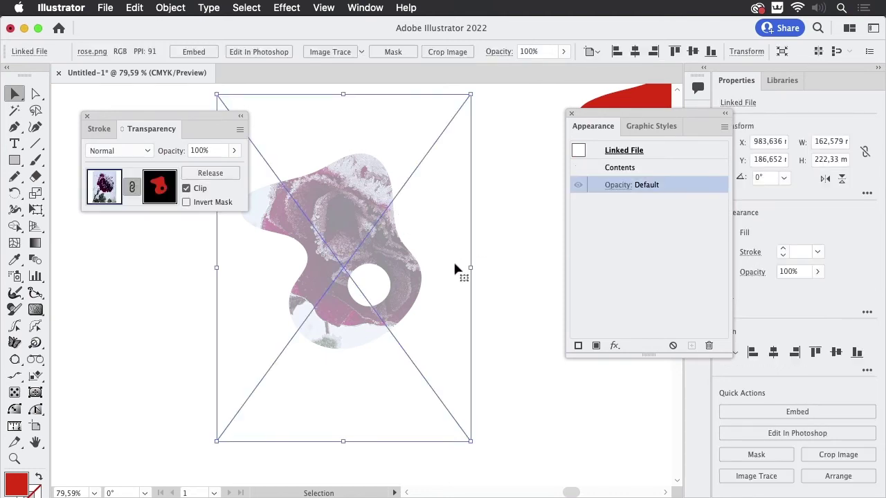
left_click(493, 343)
left_click_drag(390, 251, 391, 252)
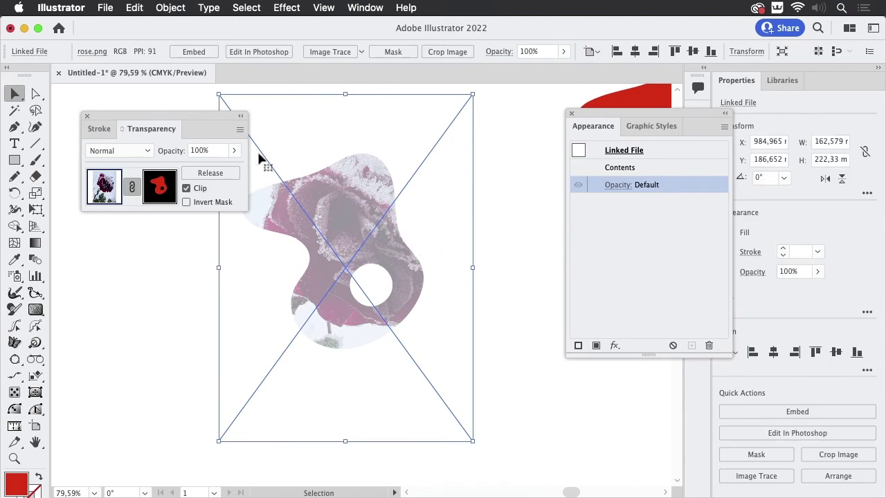
left_click_drag(211, 127, 222, 165)
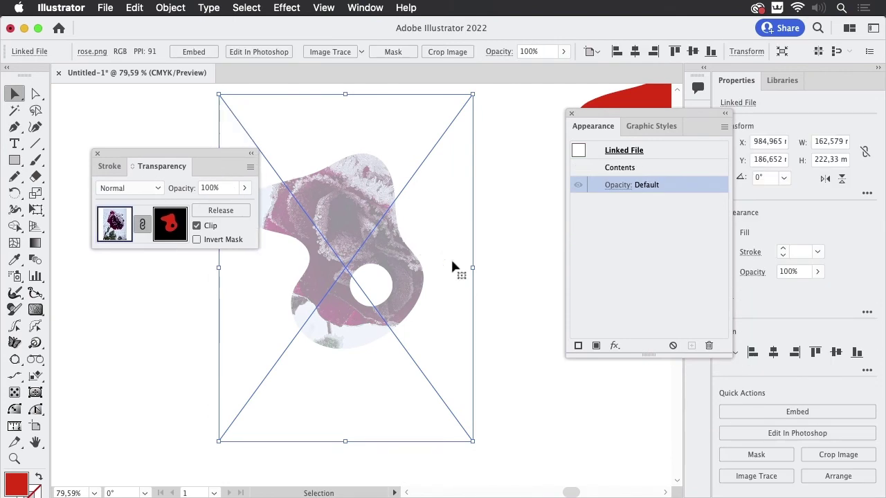
left_click(377, 299)
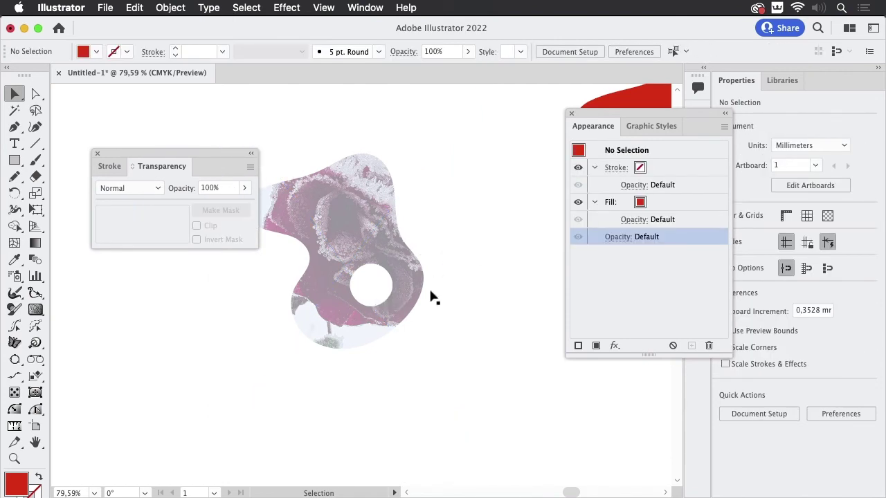
Start a Phantasm Levels effect on the next red compound shape and raise the black input level of the CMYK channel
key("space")
left_click_drag(485, 252, 224, 319)
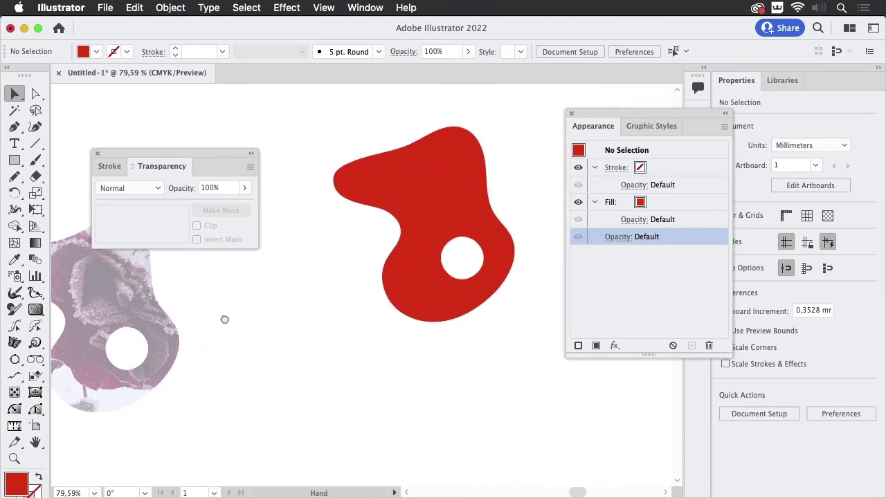
left_click_drag(383, 330, 336, 348)
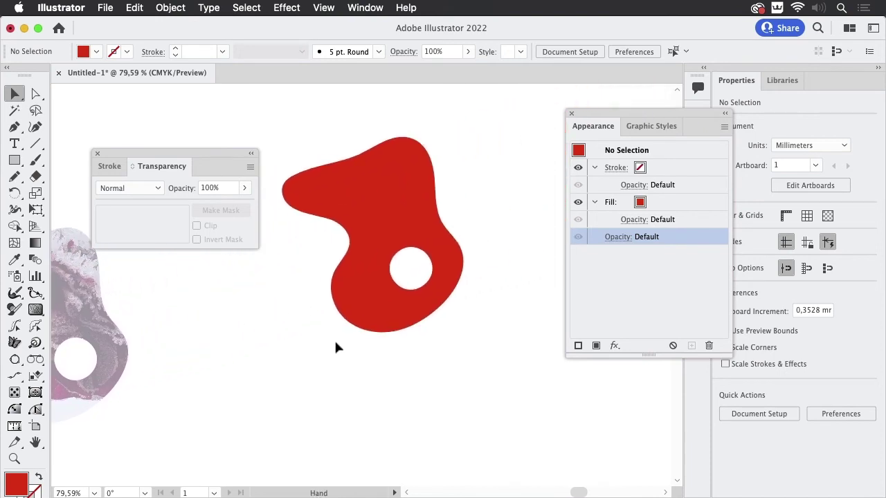
left_click(385, 201)
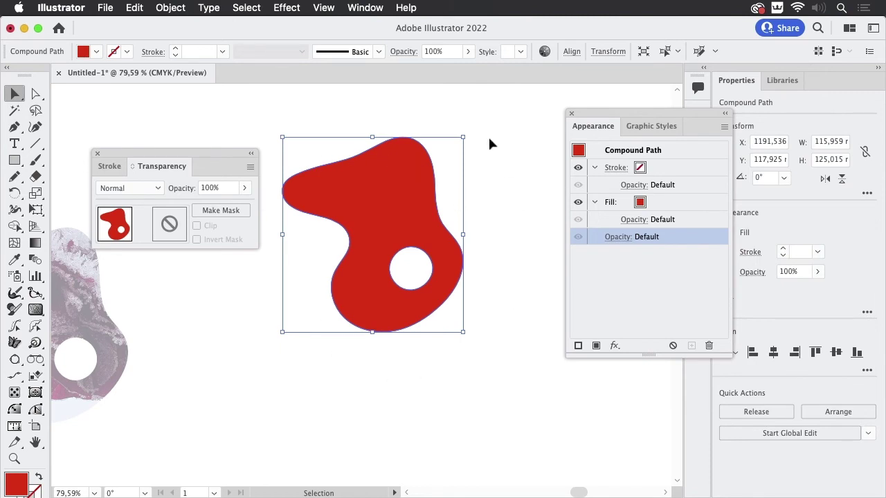
left_click(287, 9)
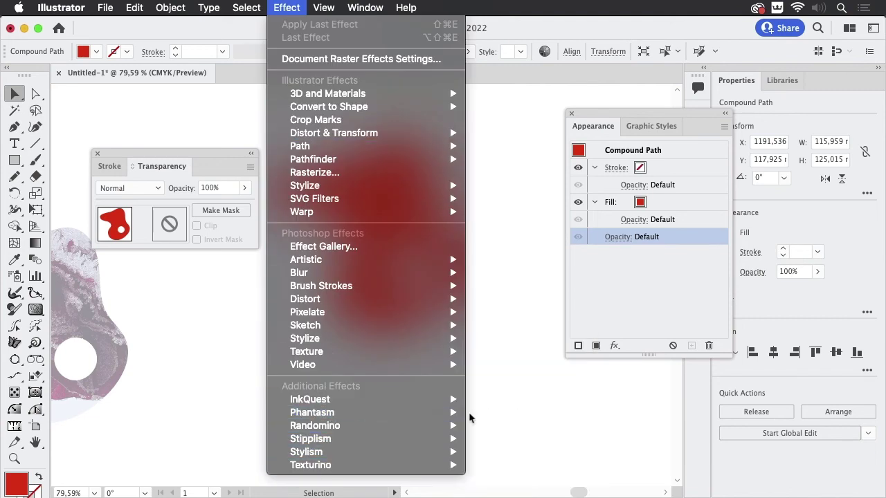
mouse_move(436, 413)
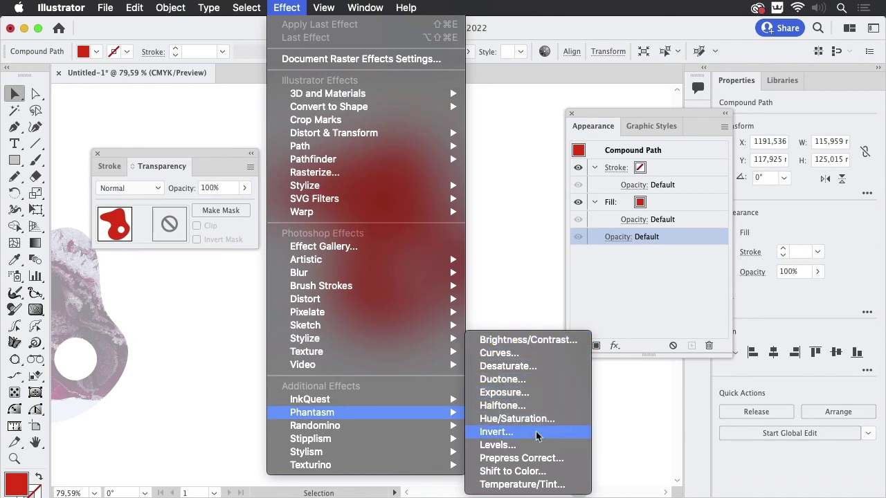
left_click(546, 447)
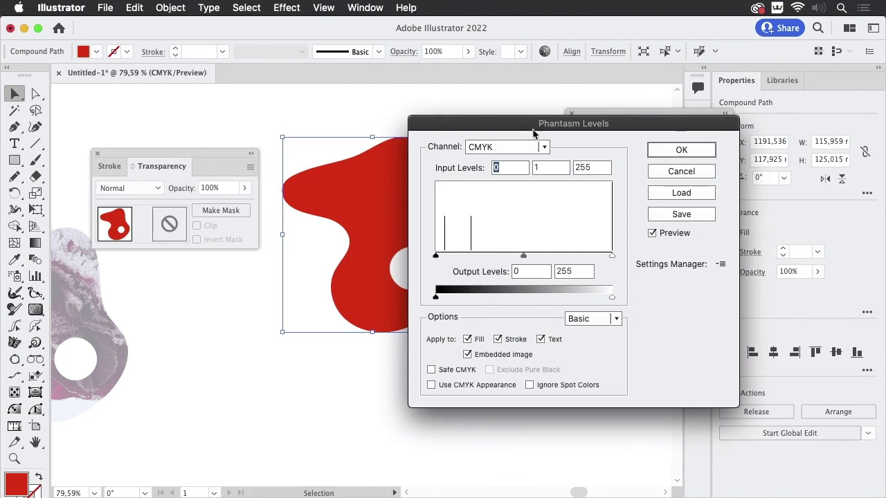
left_click_drag(550, 127, 644, 76)
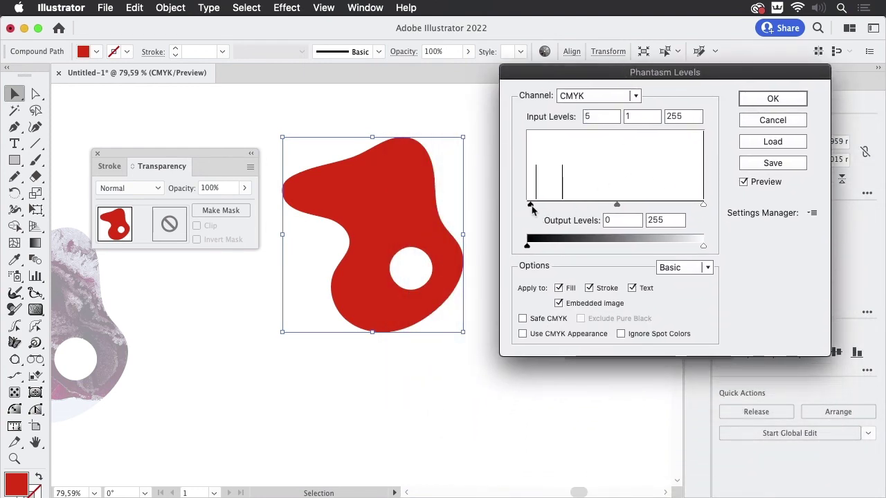
left_click_drag(528, 205, 546, 205)
In the Cyan channel, set the midtone input level to 1.23 and narrow the output range from both ends
left_click(587, 97)
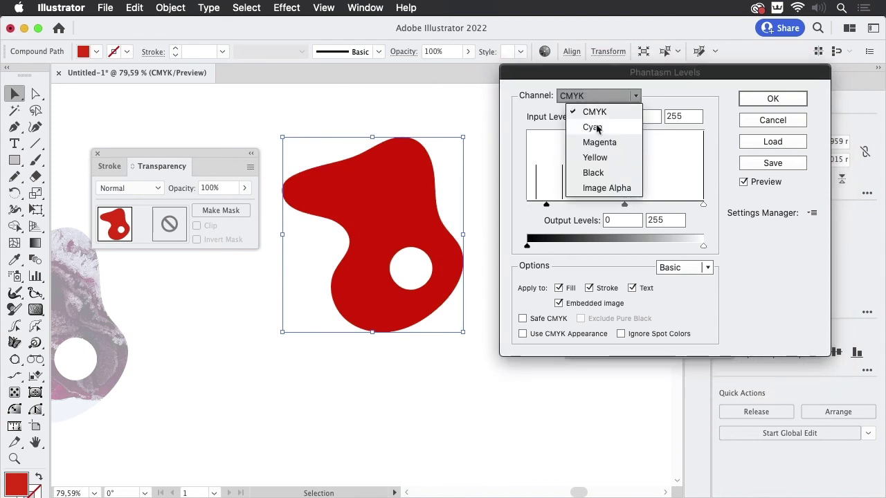
left_click(593, 127)
left_click_drag(615, 205, 602, 206)
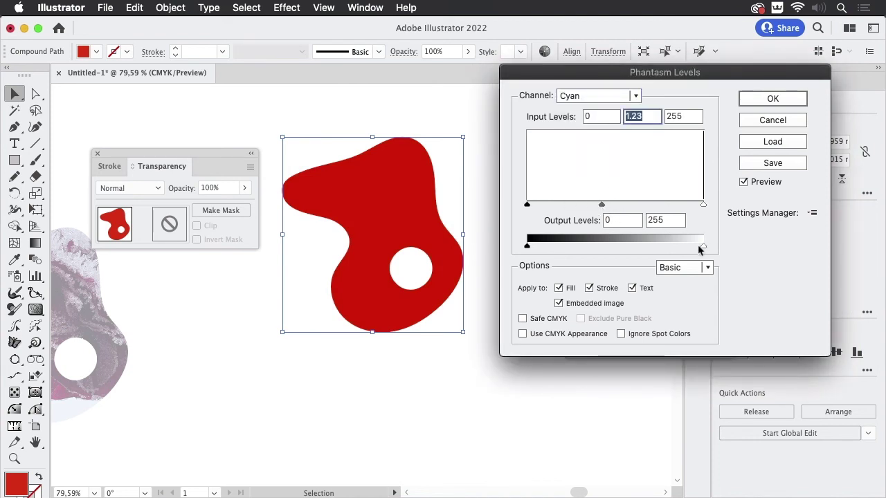
left_click_drag(699, 248, 676, 247)
left_click_drag(528, 248, 590, 253)
left_click_drag(675, 247, 688, 247)
Set the Magenta channel's black input level to 68 and output levels to 74 and 167, then apply the Levels effect
left_click(592, 97)
left_click(597, 143)
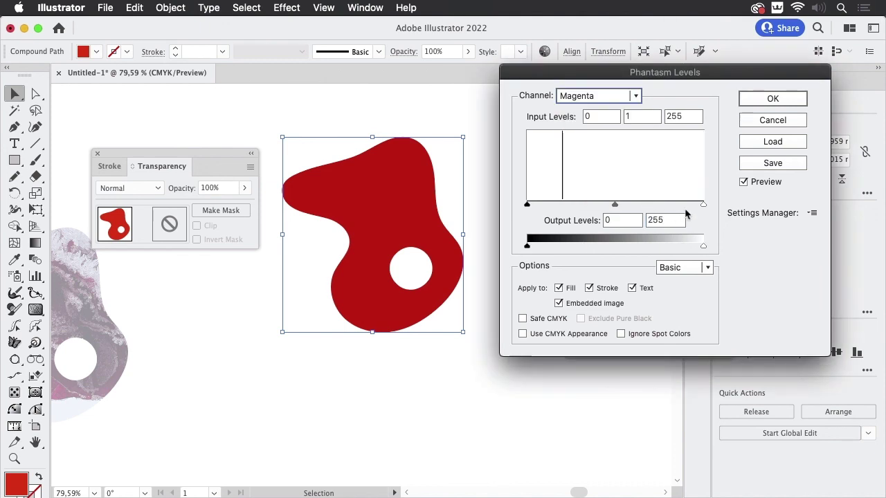
left_click_drag(528, 205, 574, 205)
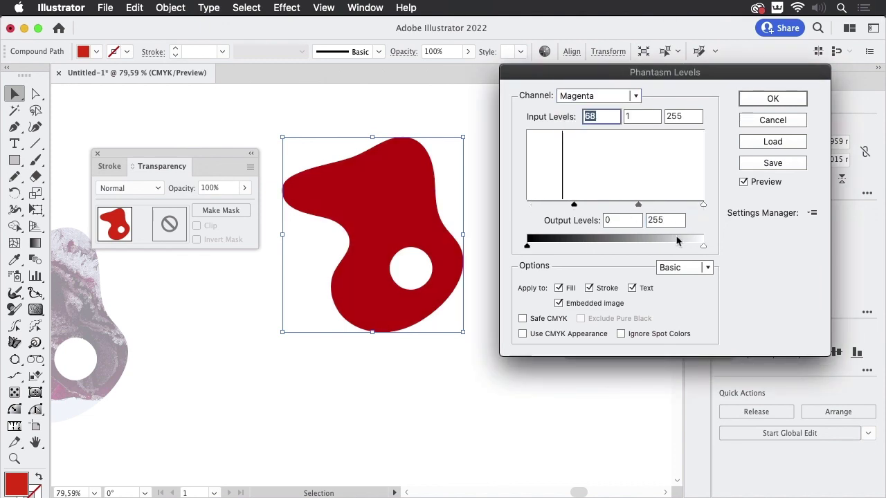
left_click_drag(697, 247, 643, 247)
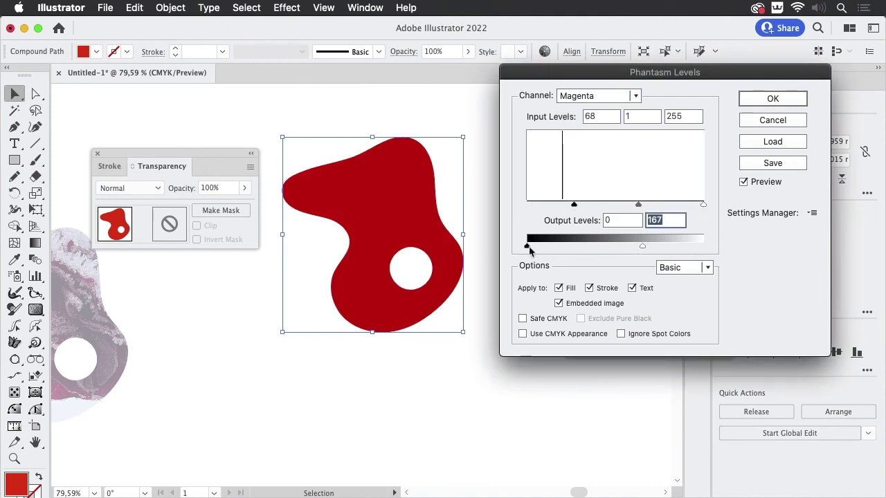
left_click_drag(529, 247, 579, 248)
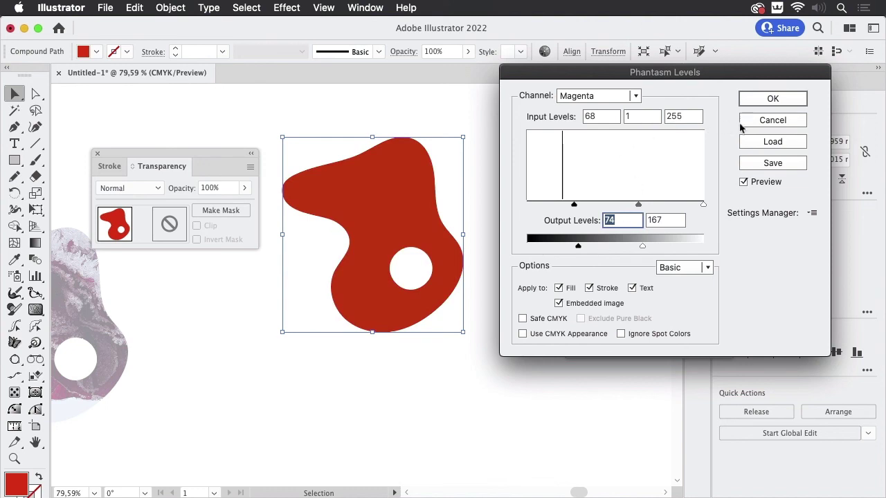
left_click(771, 101)
left_click_drag(649, 126, 576, 106)
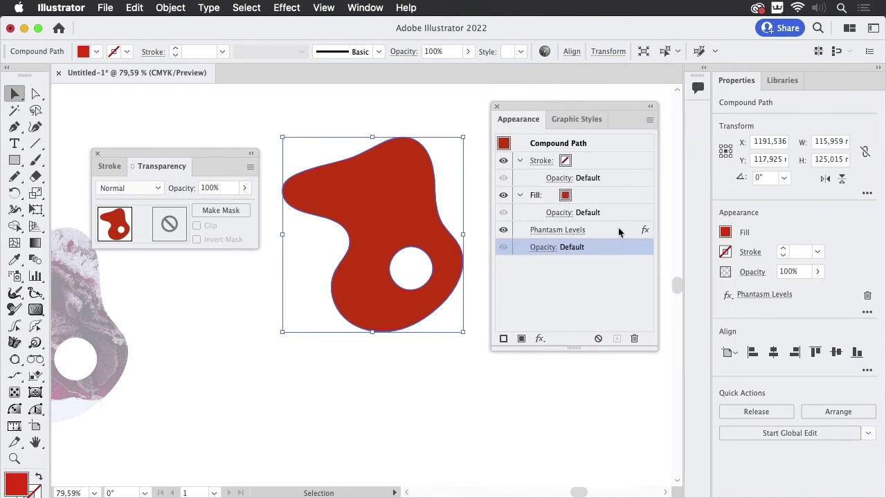